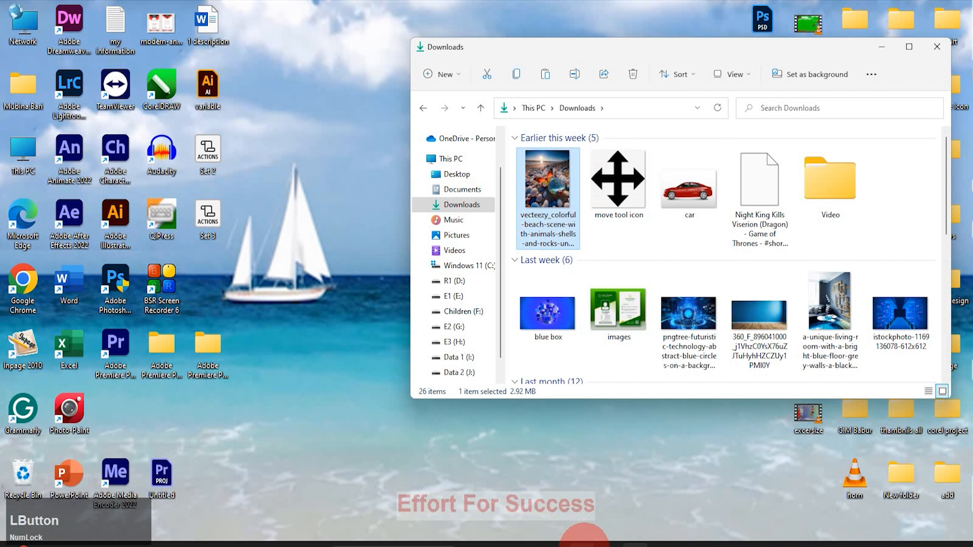
Step: Switch to Photoshop and place the colorful beach scene image from Downloads as an embedded object against the canvas's right edge
{"action": "left_click", "coordinate": [934, 56]}
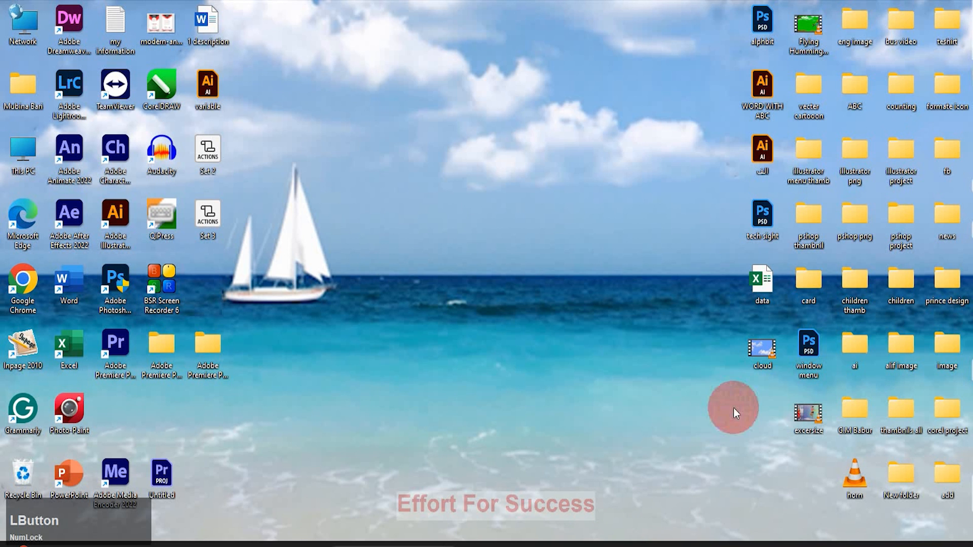
{"action": "left_click", "coordinate": [579, 541]}
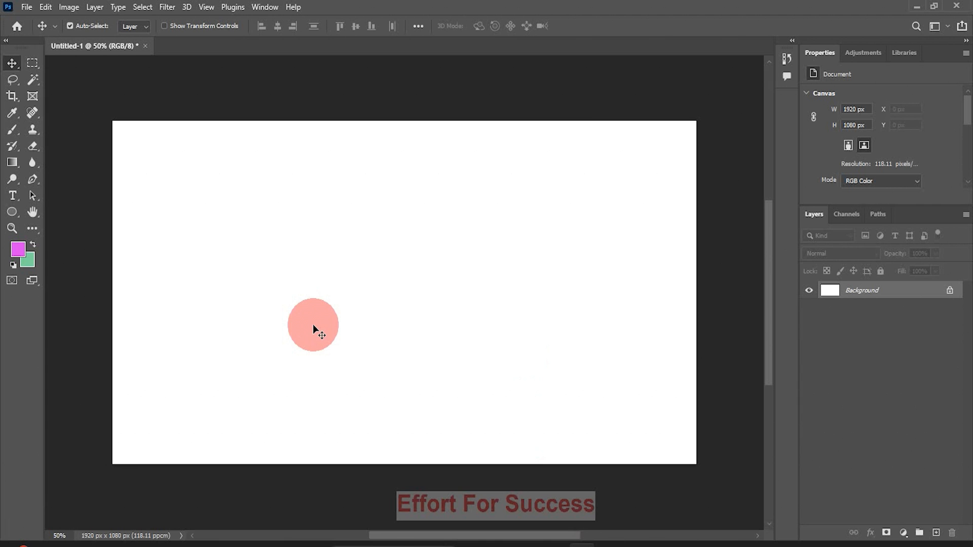
{"action": "left_click", "coordinate": [26, 8]}
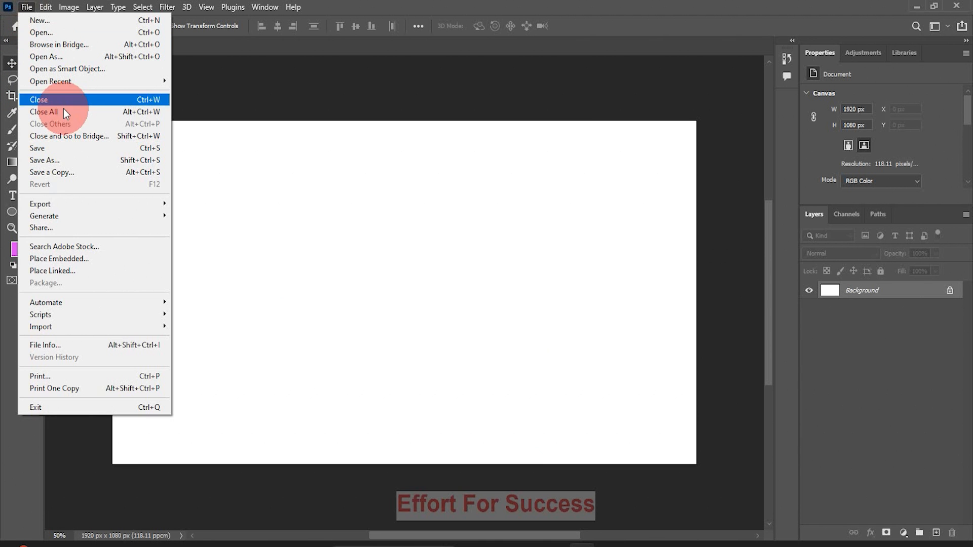
{"action": "left_click", "coordinate": [74, 260]}
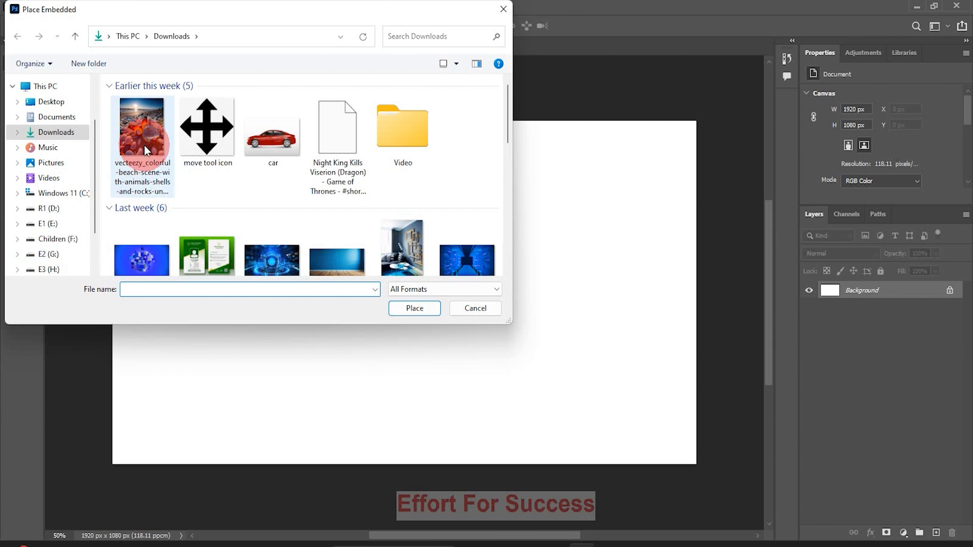
{"action": "left_click", "coordinate": [144, 148]}
{"action": "left_click", "coordinate": [417, 312]}
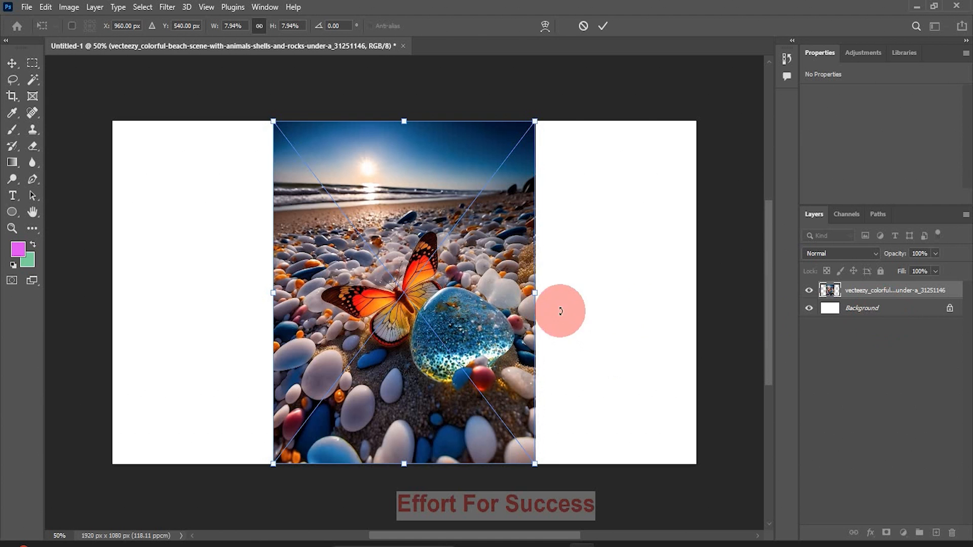
{"action": "left_click_drag", "start_coordinate": [522, 309], "coordinate": [685, 311]}
{"action": "left_click", "coordinate": [176, 155]}
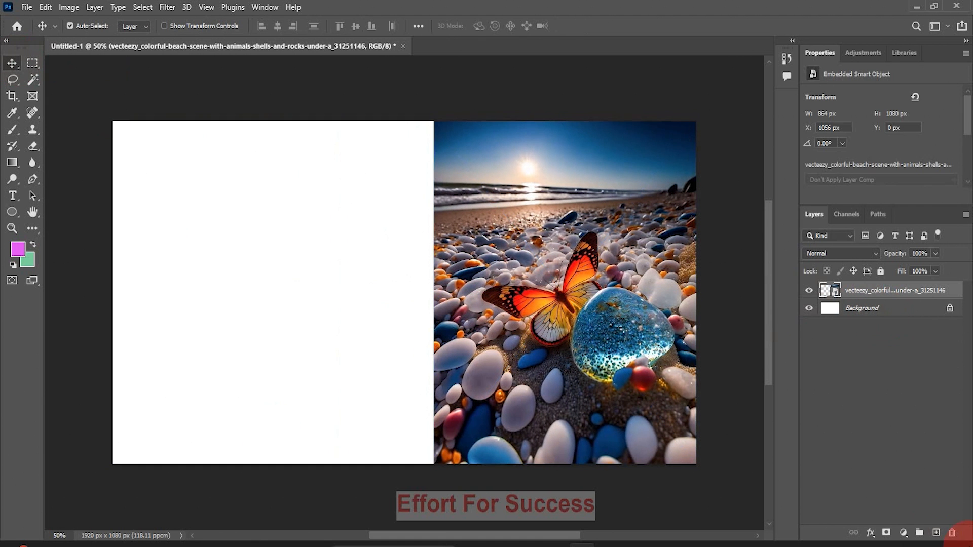
Step: On a new layer, make a rectangular selection about 248 × 286 px beside the photo and fill it with the magenta foreground colour
{"action": "left_click", "coordinate": [937, 534]}
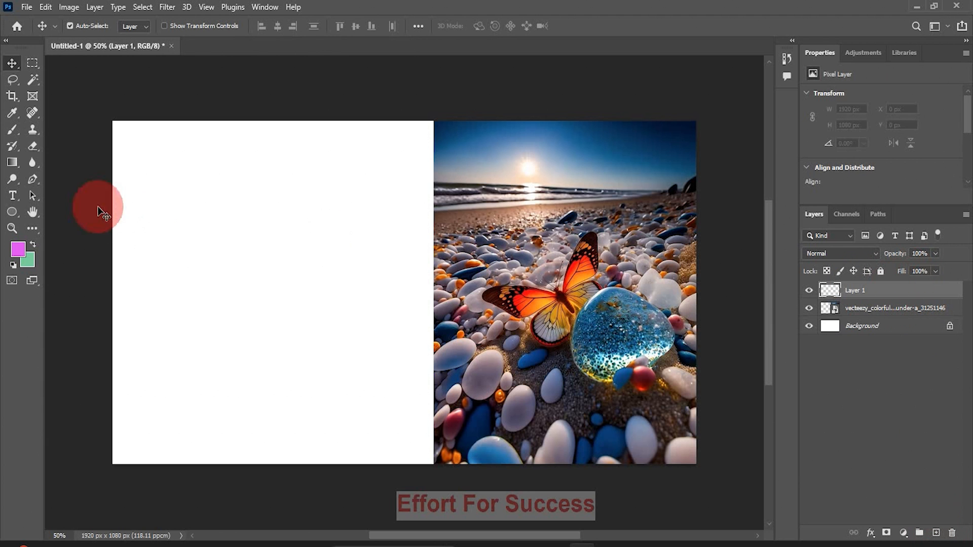
{"action": "left_click", "coordinate": [33, 63]}
{"action": "left_click", "coordinate": [198, 225]}
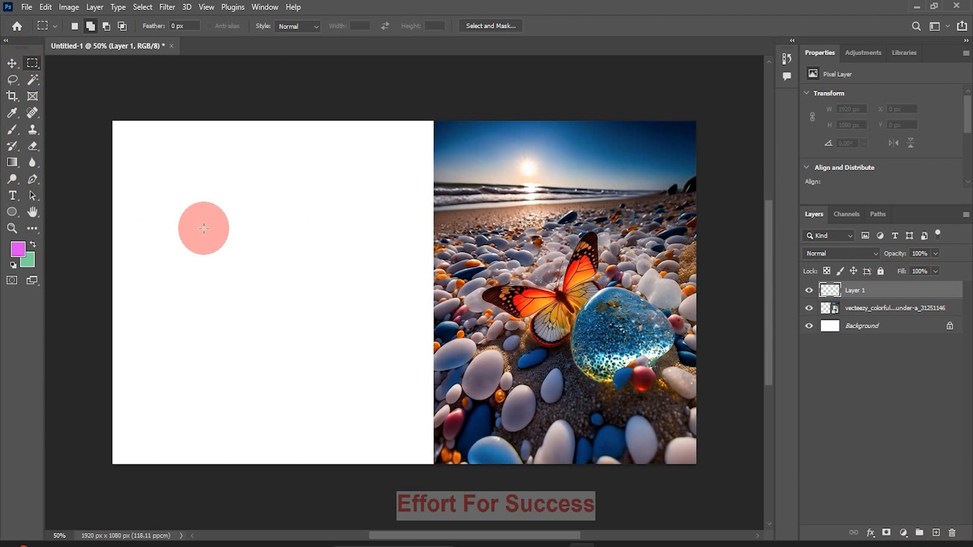
{"action": "left_click_drag", "start_coordinate": [198, 225], "coordinate": [274, 316]}
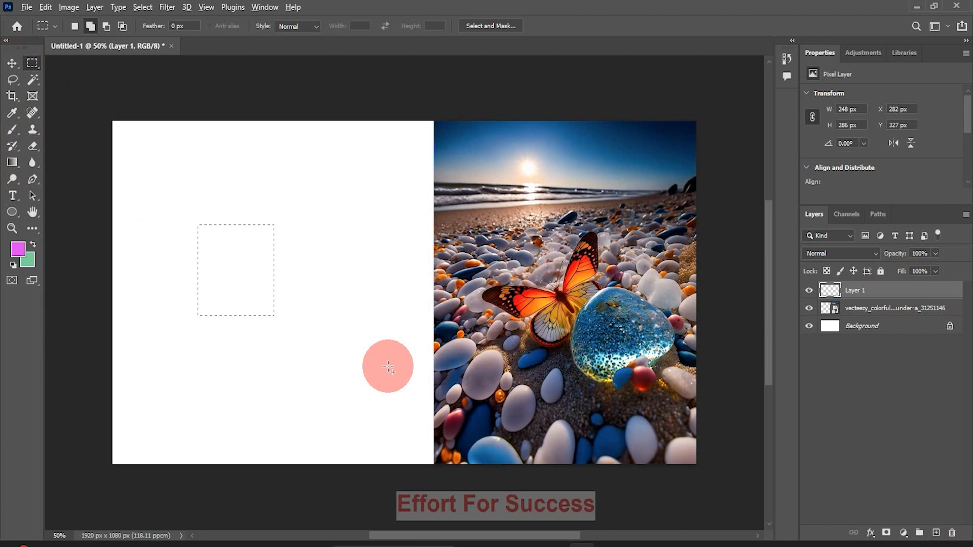
{"action": "key", "text": "alt+BackSpace"}
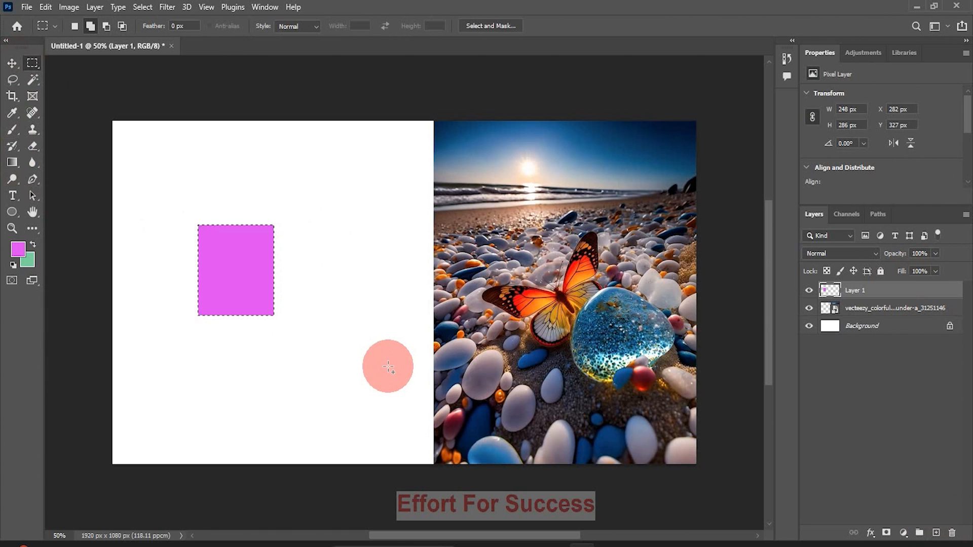
Step: Add another layer, clear the selection and marquee a rectangle about 240 × 244 px below the magenta one
{"action": "key", "text": "i"}
{"action": "left_click", "coordinate": [934, 533]}
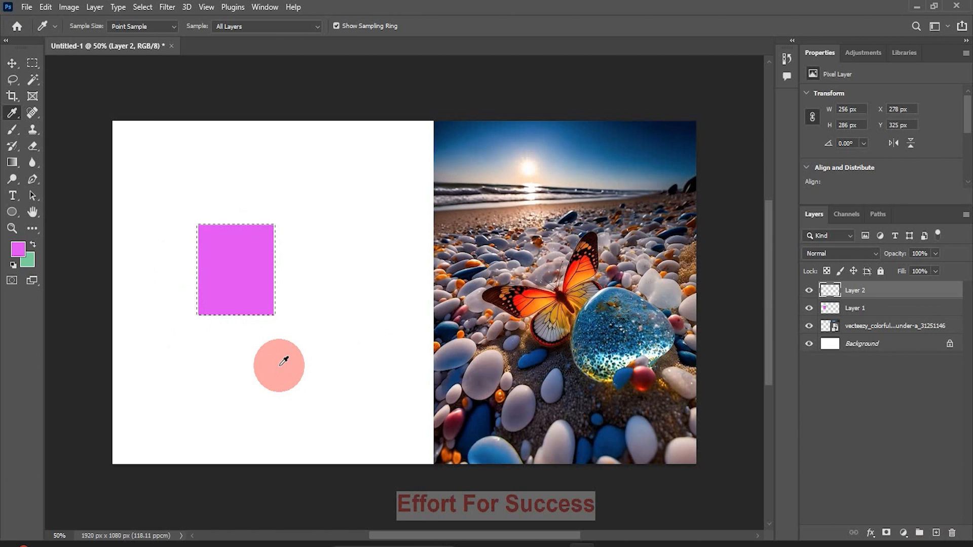
{"action": "key", "text": "ctrl+d"}
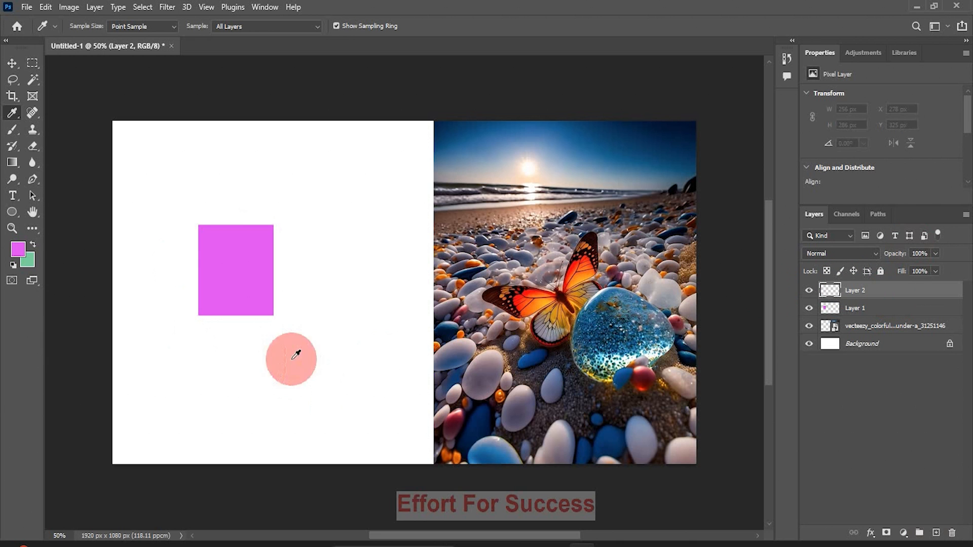
{"action": "key", "text": "m"}
{"action": "left_click_drag", "start_coordinate": [159, 362], "coordinate": [233, 439]}
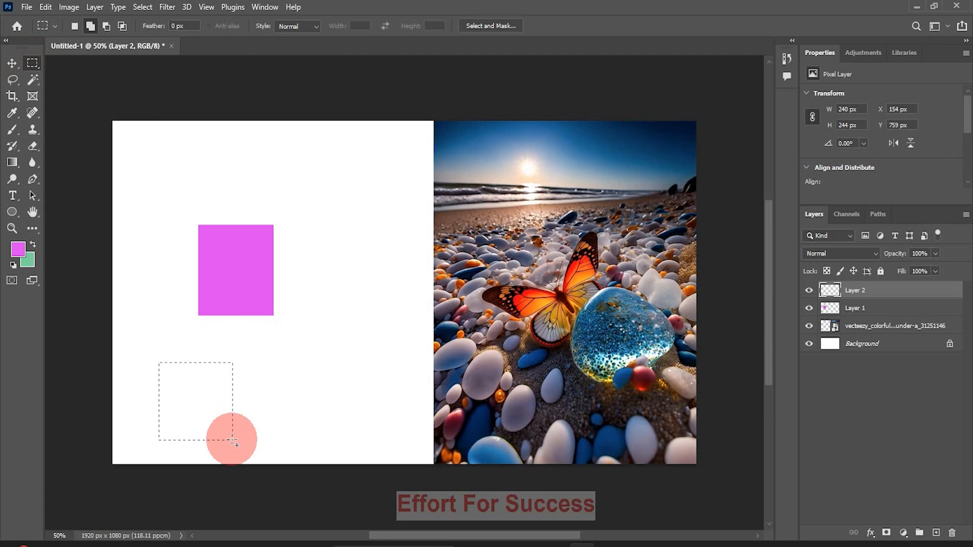
Step: Set the foreground colour to yellow #eee848 and fill the selected rectangle with it
{"action": "left_click", "coordinate": [20, 251]}
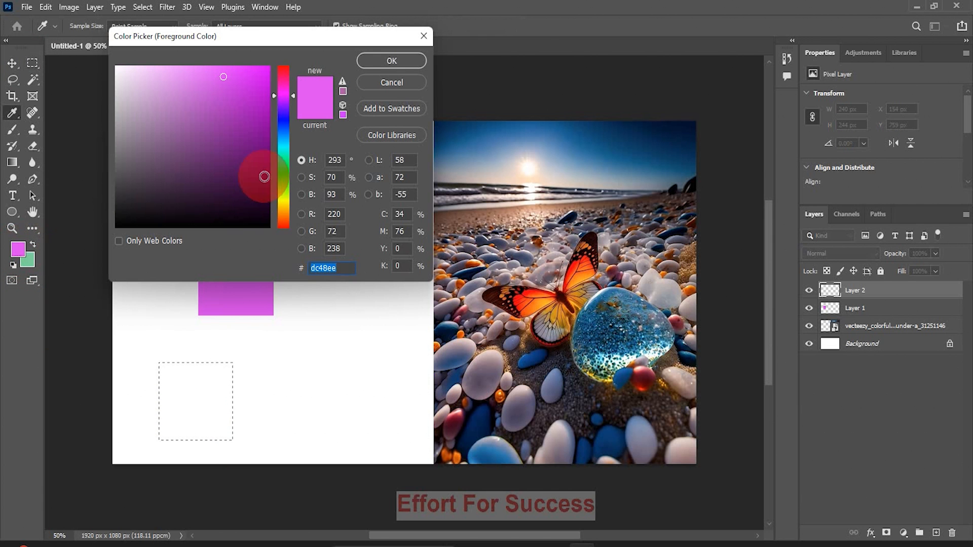
{"action": "left_click", "coordinate": [283, 202]}
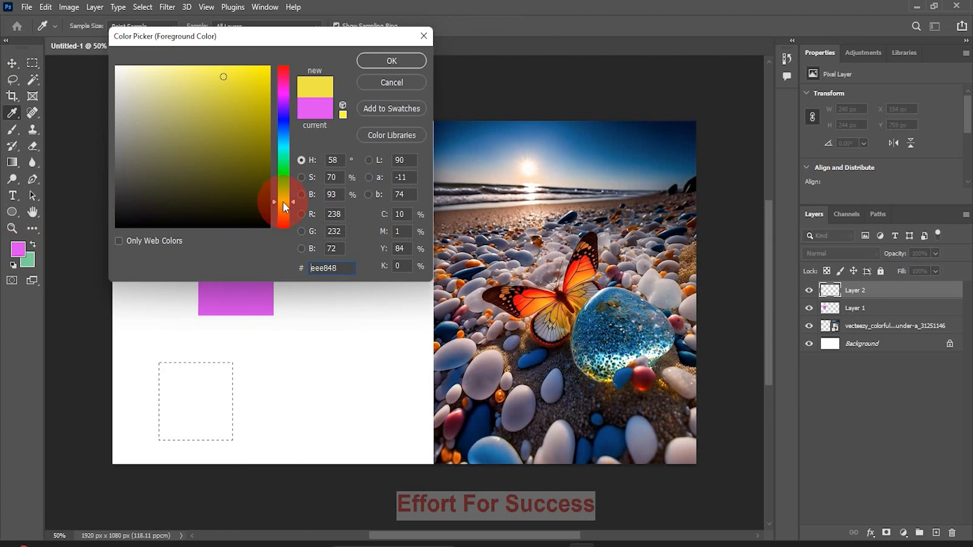
{"action": "left_click", "coordinate": [380, 63]}
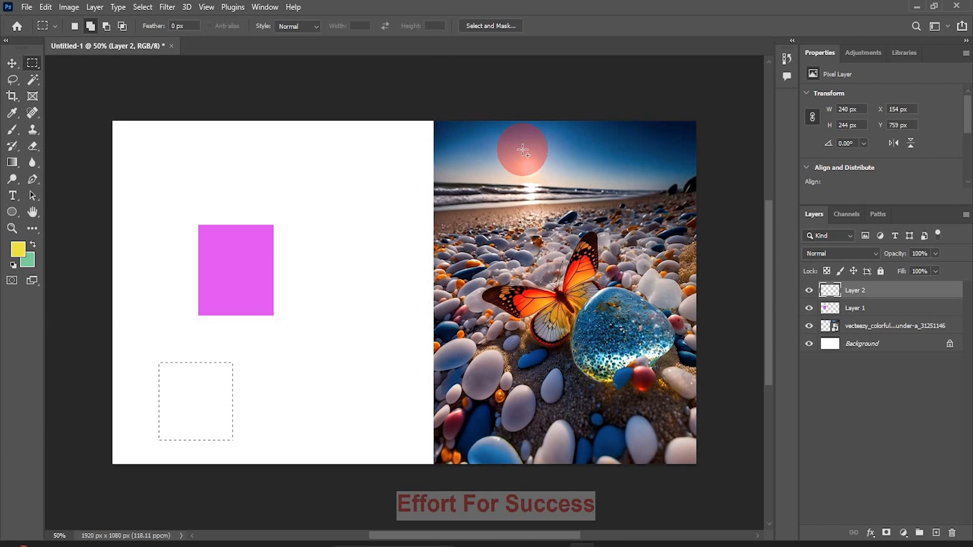
{"action": "key", "text": "alt+BackSpace"}
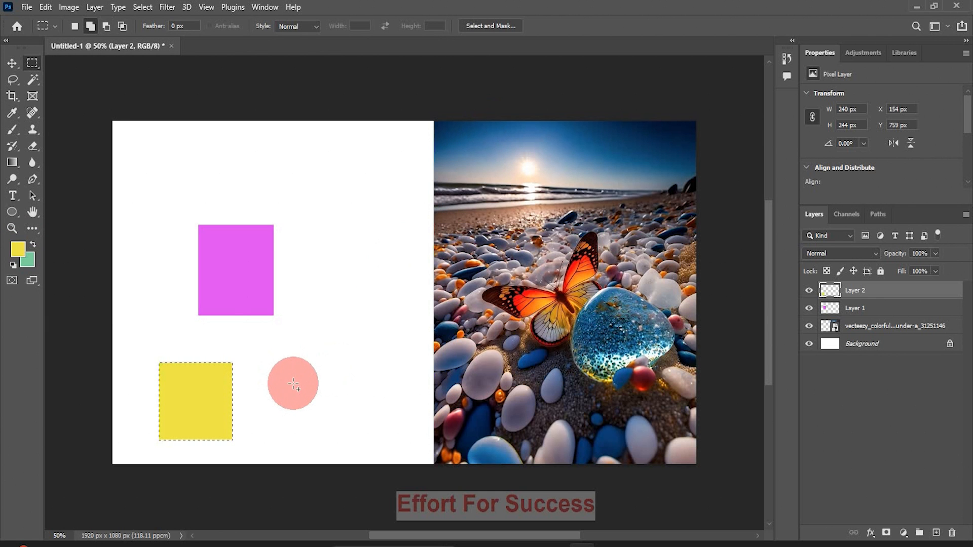
Step: On the same layer, select only a rectangle about 224 × 200 px beside the yellow one and fill it with the green background colour
{"action": "left_click_drag", "start_coordinate": [293, 378], "coordinate": [368, 439]}
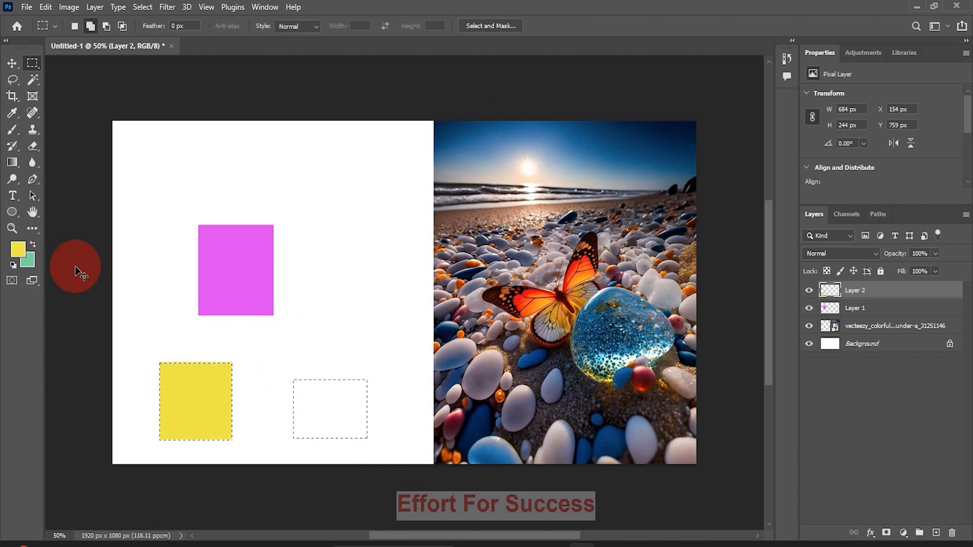
{"action": "key", "text": "ctrl+BackSpace"}
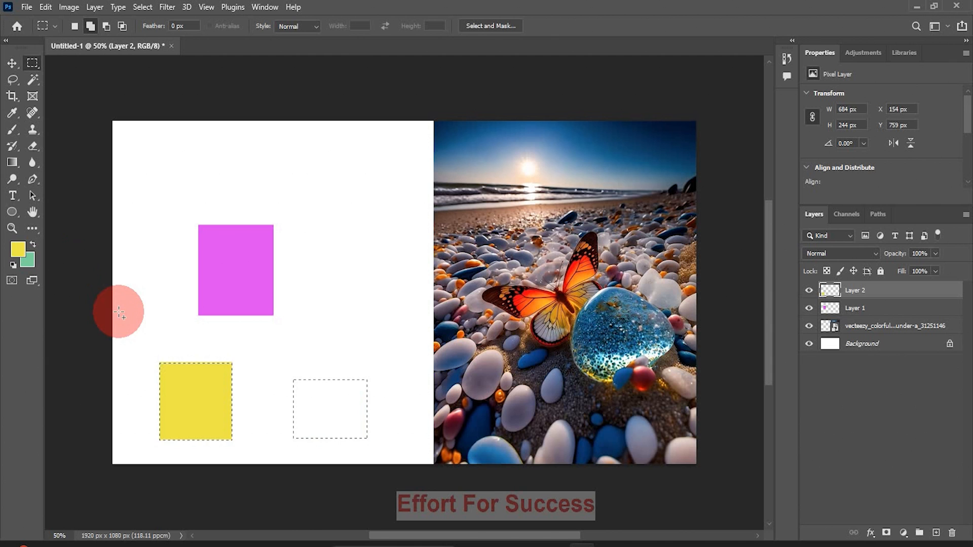
{"action": "key", "text": "ctrl+d"}
{"action": "left_click_drag", "start_coordinate": [273, 366], "coordinate": [341, 431]}
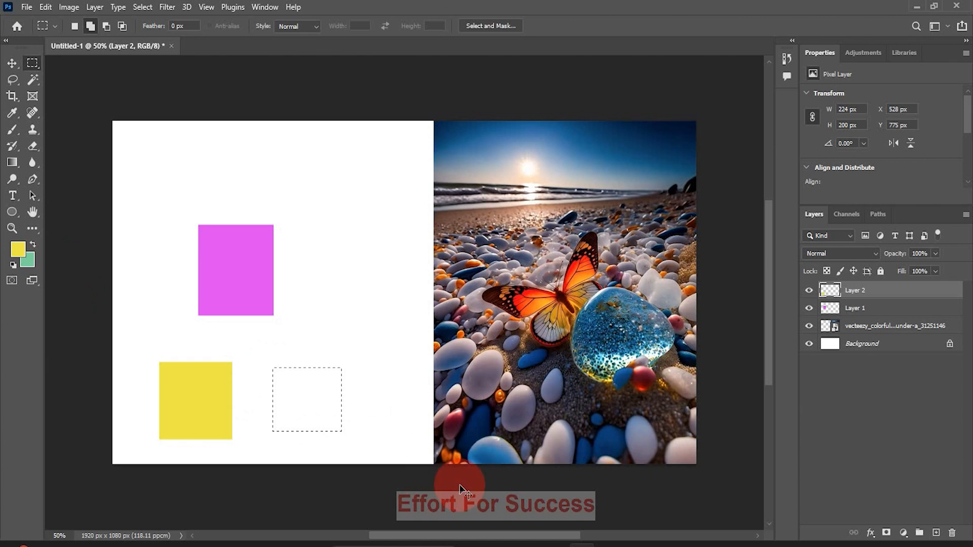
{"action": "key", "text": "ctrl+BackSpace"}
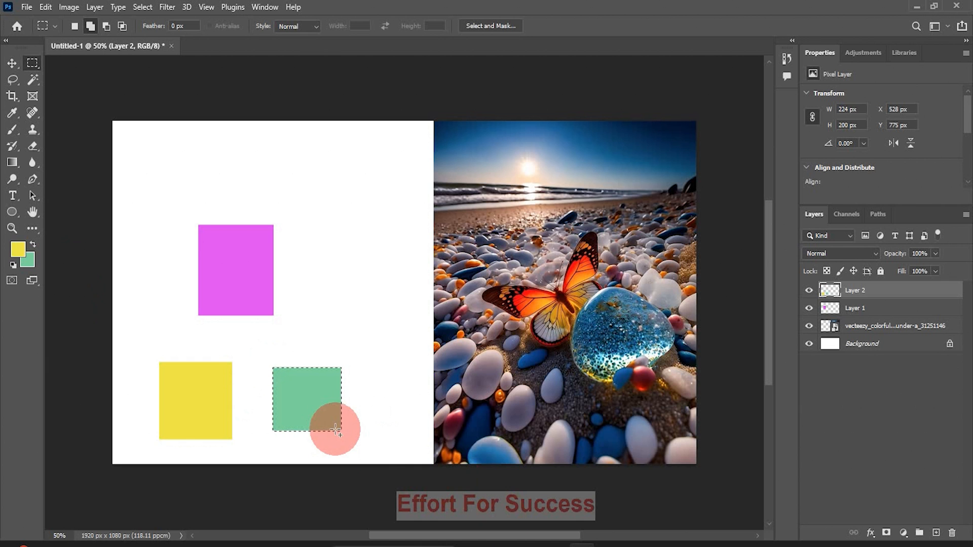
Step: Deselect, then move Layer 2 to about X 231, Y 741 px and the magenta rectangle to about X 344, Y 181 px
{"action": "left_click", "coordinate": [14, 60]}
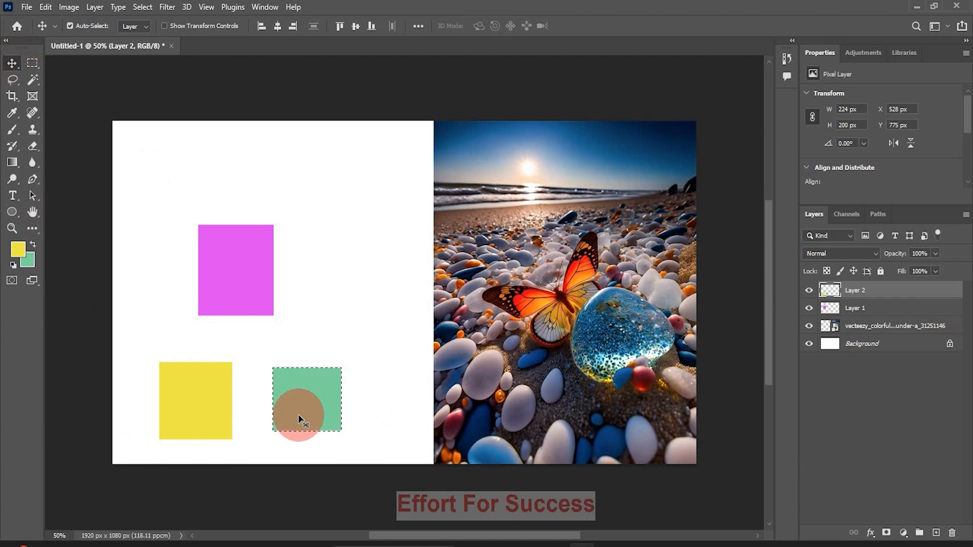
{"action": "key", "text": "ctrl+d"}
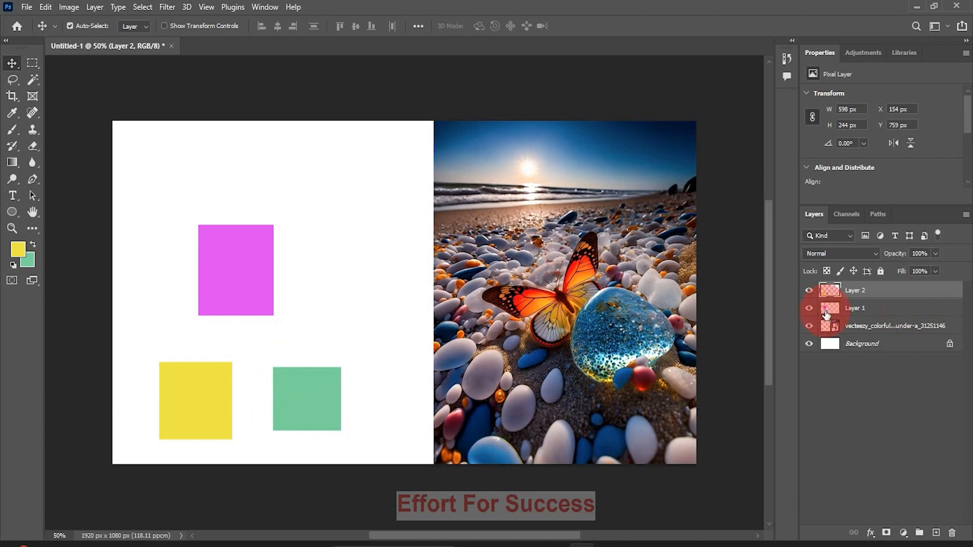
{"action": "left_click_drag", "start_coordinate": [315, 412], "coordinate": [339, 407]}
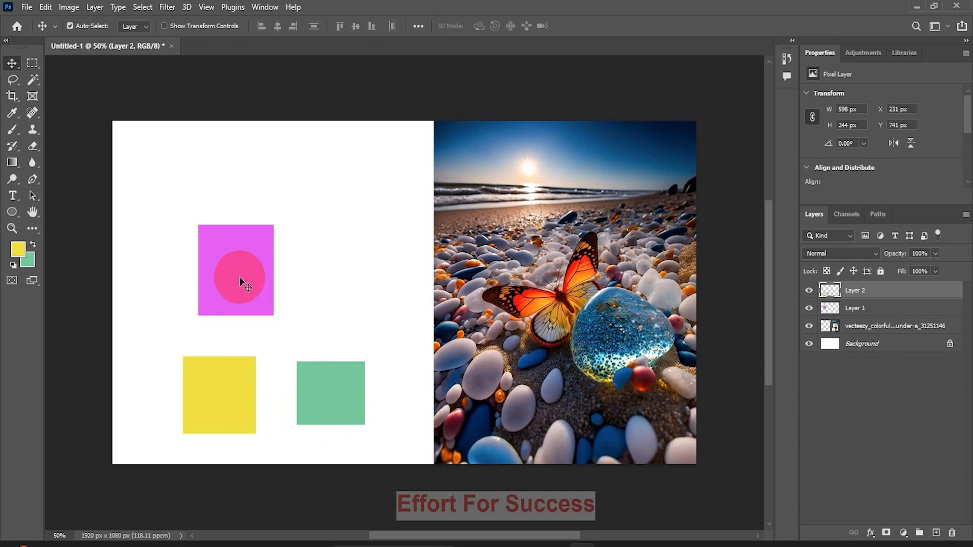
{"action": "left_click_drag", "start_coordinate": [234, 275], "coordinate": [258, 256]}
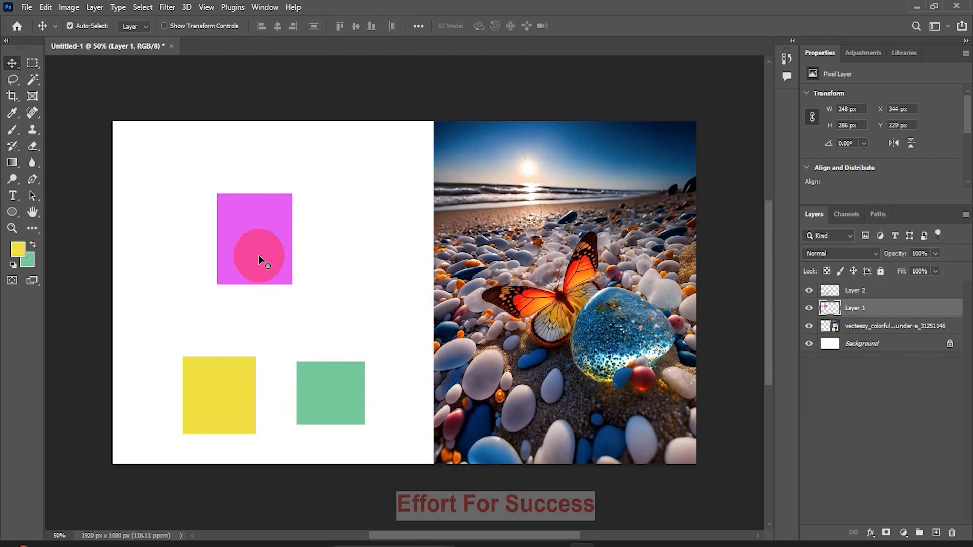
{"action": "key", "text": "ctrl+z"}
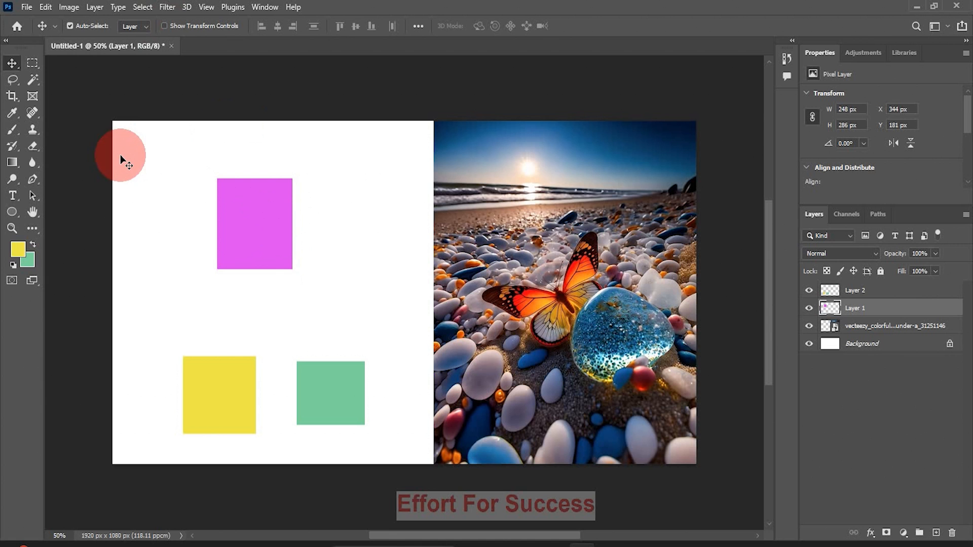
{"action": "left_click", "coordinate": [56, 27]}
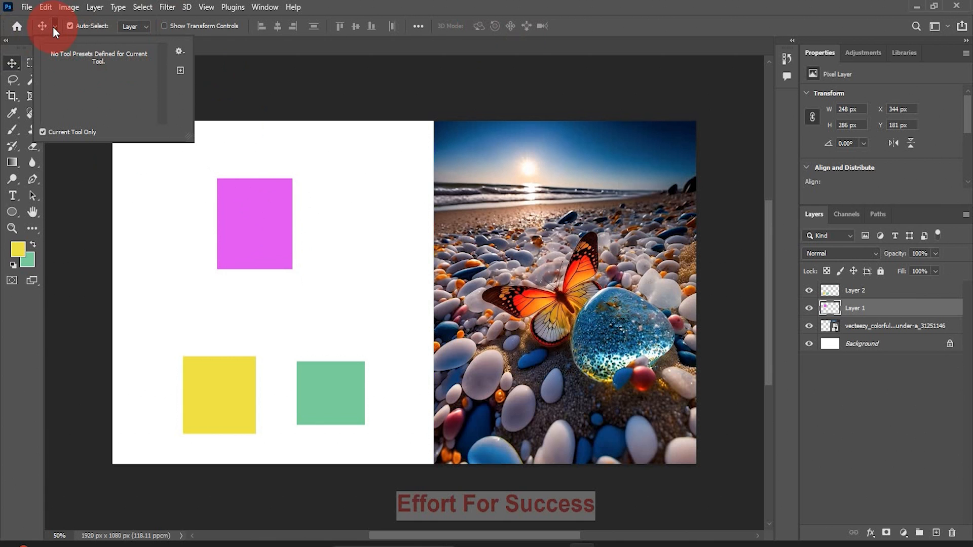
{"action": "left_click", "coordinate": [53, 28]}
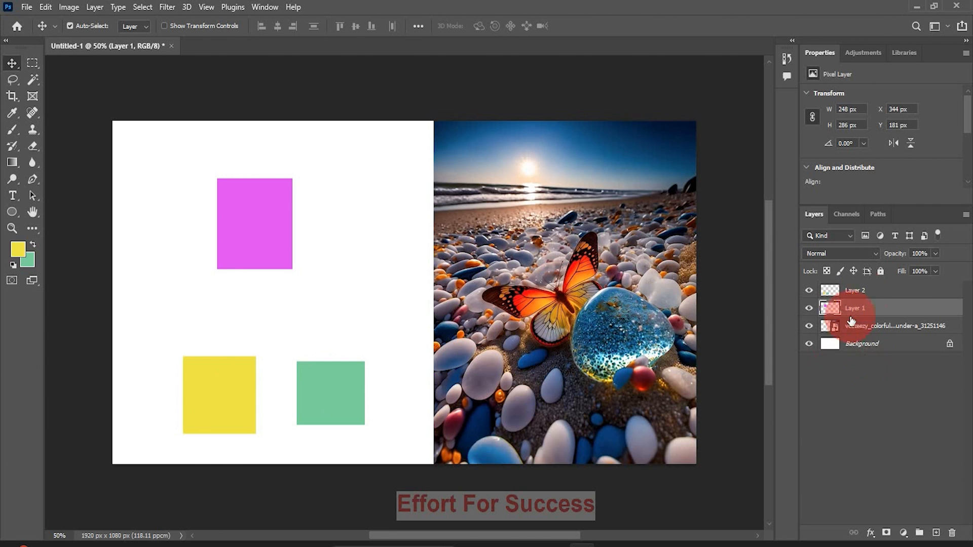
Step: Turn off Auto-Select for the Move tool and move Layer 2 up and left to about X 169, Y 675 px
{"action": "left_click", "coordinate": [856, 293]}
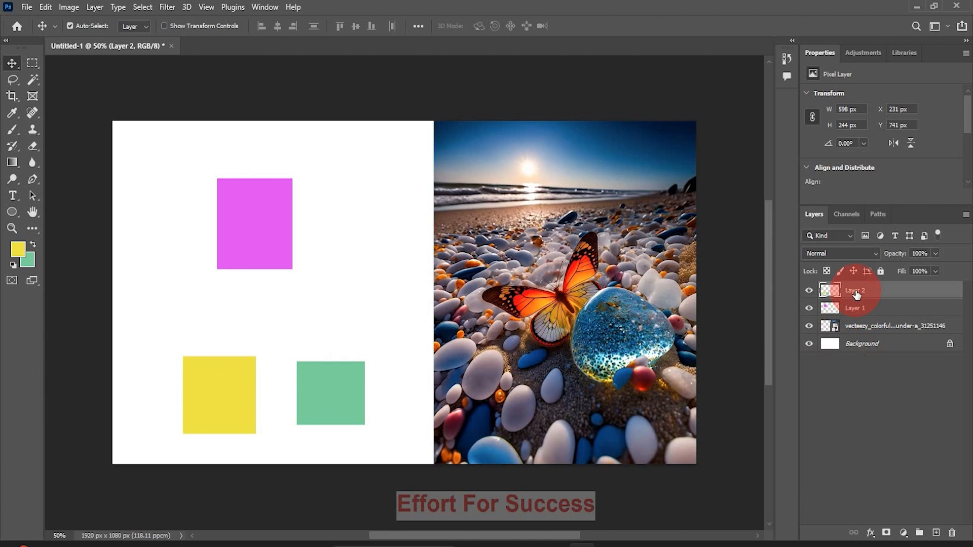
{"action": "left_click", "coordinate": [69, 26]}
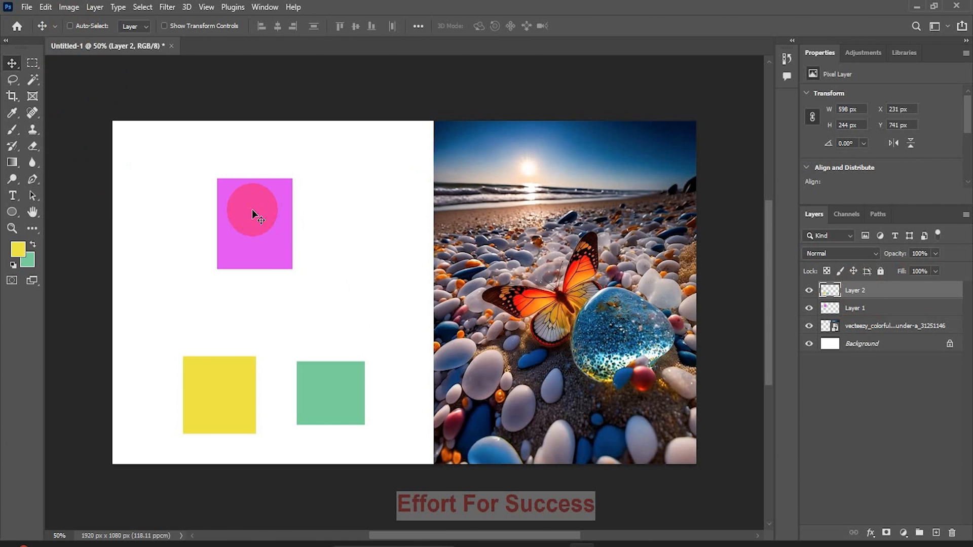
{"action": "mouse_move", "coordinate": [230, 232]}
{"action": "left_mouse_down"}
{"action": "mouse_move", "coordinate": [261, 269]}
{"action": "mouse_move", "coordinate": [272, 175]}
{"action": "mouse_move", "coordinate": [158, 208]}
{"action": "mouse_move", "coordinate": [299, 261]}
{"action": "mouse_move", "coordinate": [276, 200]}
{"action": "mouse_move", "coordinate": [191, 230]}
{"action": "mouse_move", "coordinate": [254, 277]}
{"action": "mouse_move", "coordinate": [246, 205]}
{"action": "mouse_move", "coordinate": [219, 215]}
{"action": "mouse_move", "coordinate": [227, 236]}
{"action": "left_mouse_up"}
{"action": "left_click_drag", "start_coordinate": [519, 347], "coordinate": [504, 324]}
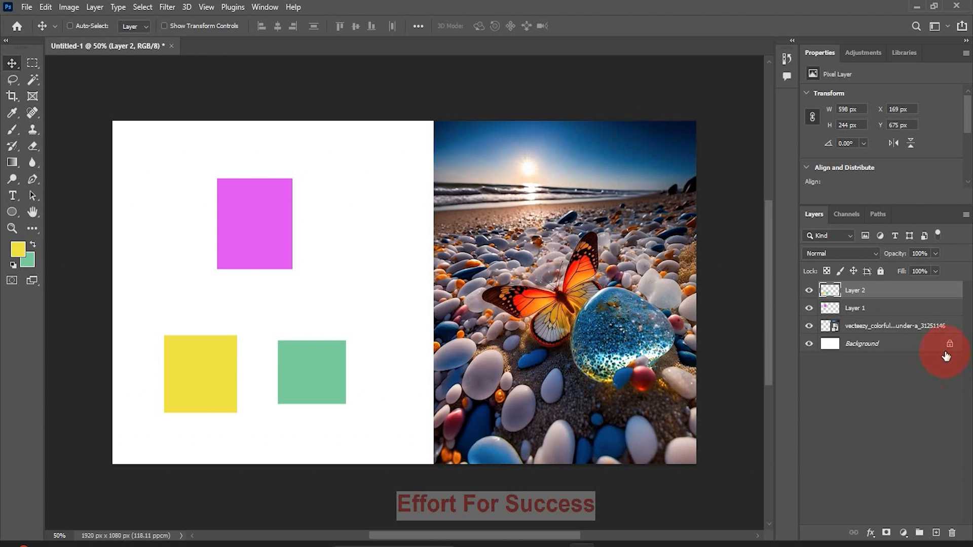
Step: Move the beach image to about X 714, Y 32 px and the magenta rectangle to about X 254, Y 141 px
{"action": "left_click", "coordinate": [891, 327]}
{"action": "left_click_drag", "start_coordinate": [632, 325], "coordinate": [546, 339]}
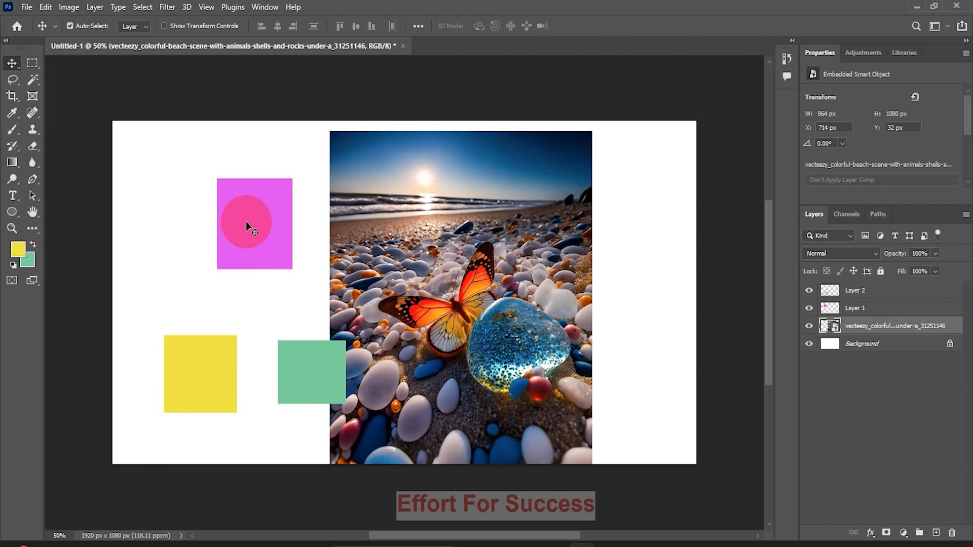
{"action": "left_click", "coordinate": [260, 239]}
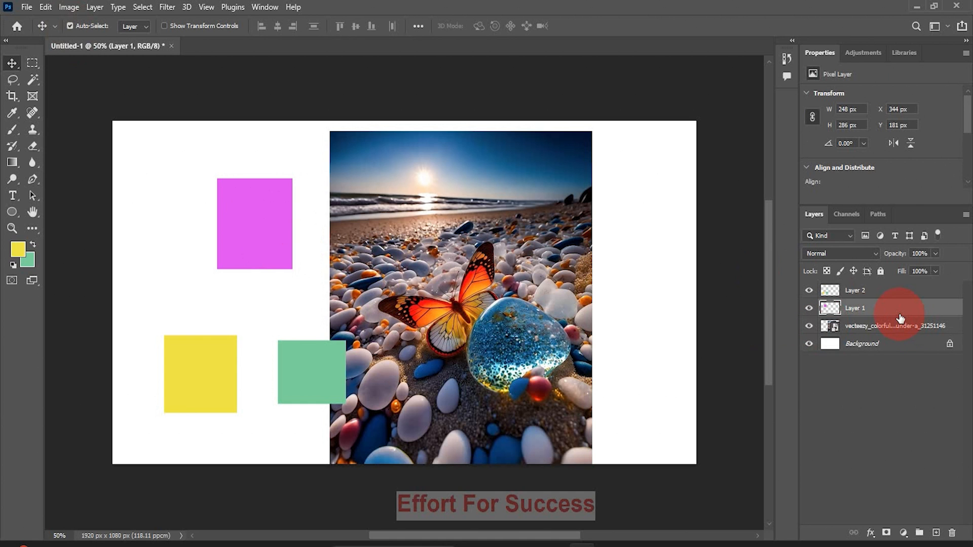
{"action": "left_click_drag", "start_coordinate": [233, 231], "coordinate": [190, 232]}
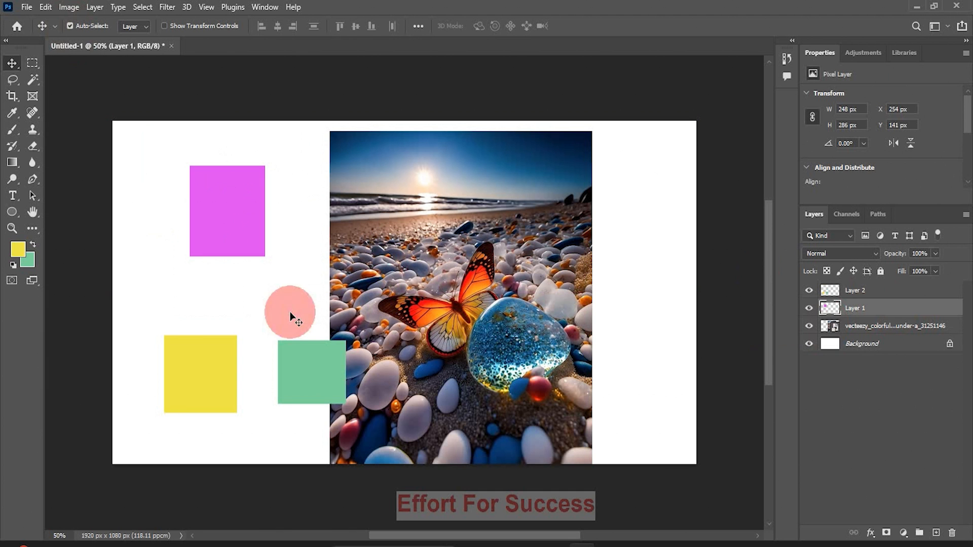
Step: Shift the yellow and green rectangles slightly left and move the beach image to about X 960, Y 24 px
{"action": "left_click_drag", "start_coordinate": [324, 391], "coordinate": [303, 392]}
{"action": "left_click_drag", "start_coordinate": [522, 350], "coordinate": [591, 331]}
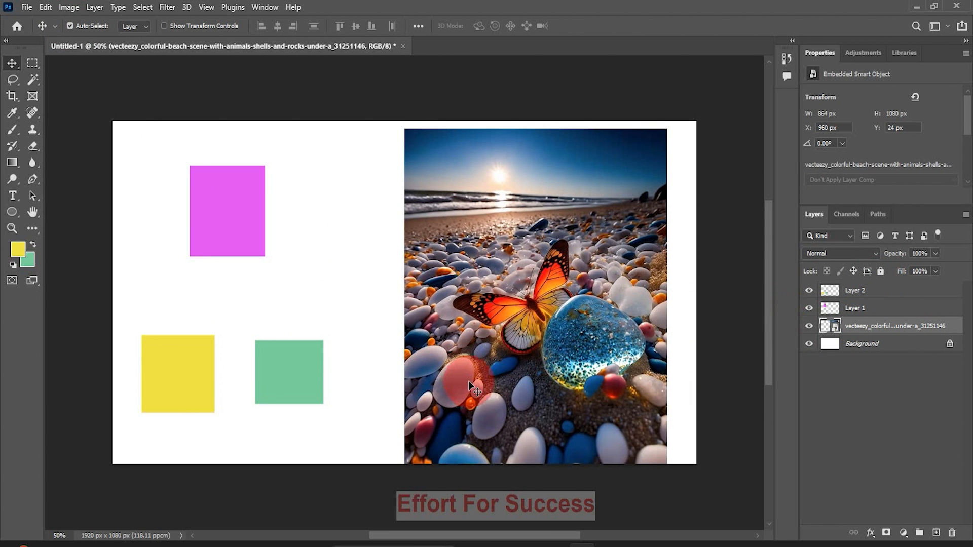
Step: Select Layer 2, Layer 1 and the beach image layer together and combine them into one group
{"action": "left_click", "coordinate": [291, 374]}
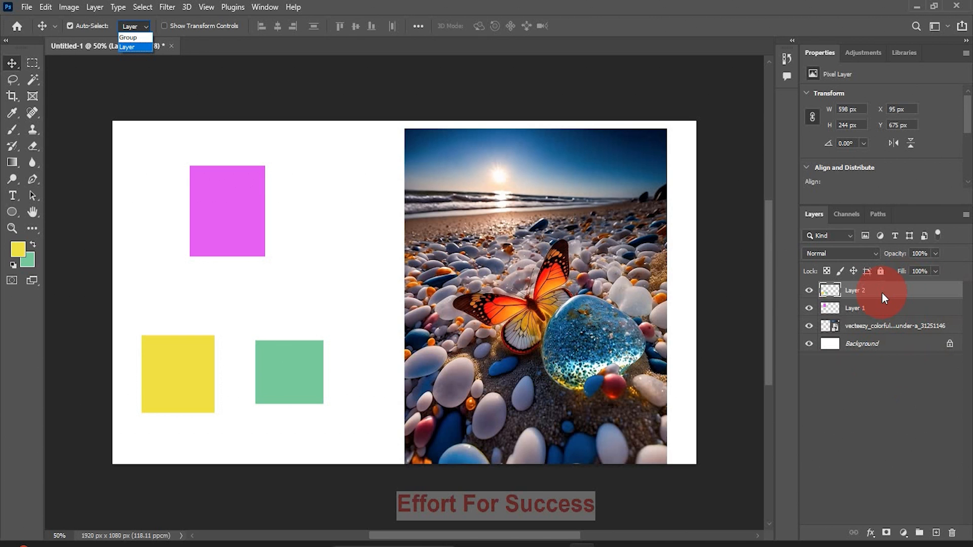
{"action": "left_click", "coordinate": [882, 333]}
{"action": "left_click", "coordinate": [867, 330], "text": "shift"}
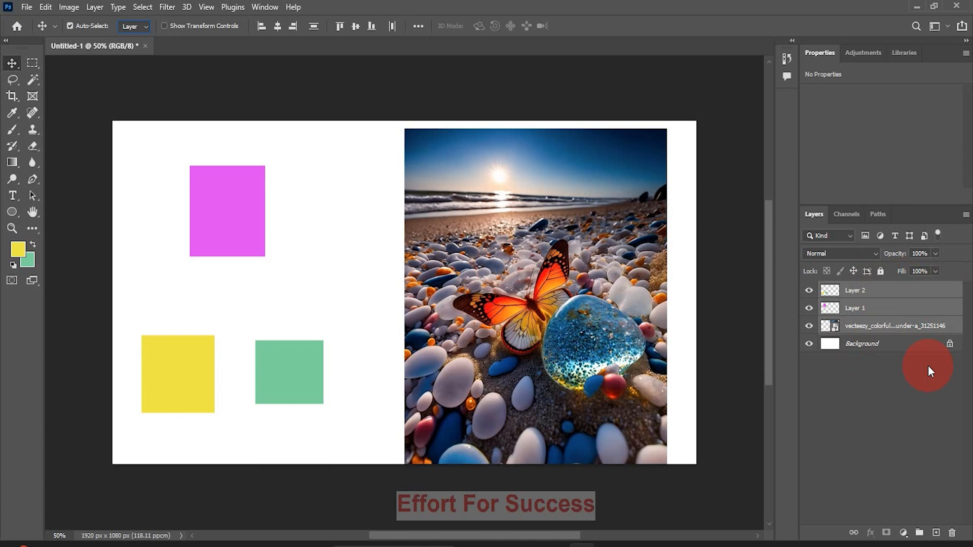
{"action": "key", "text": "ctrl"}
{"action": "key", "text": "ctrl+g"}
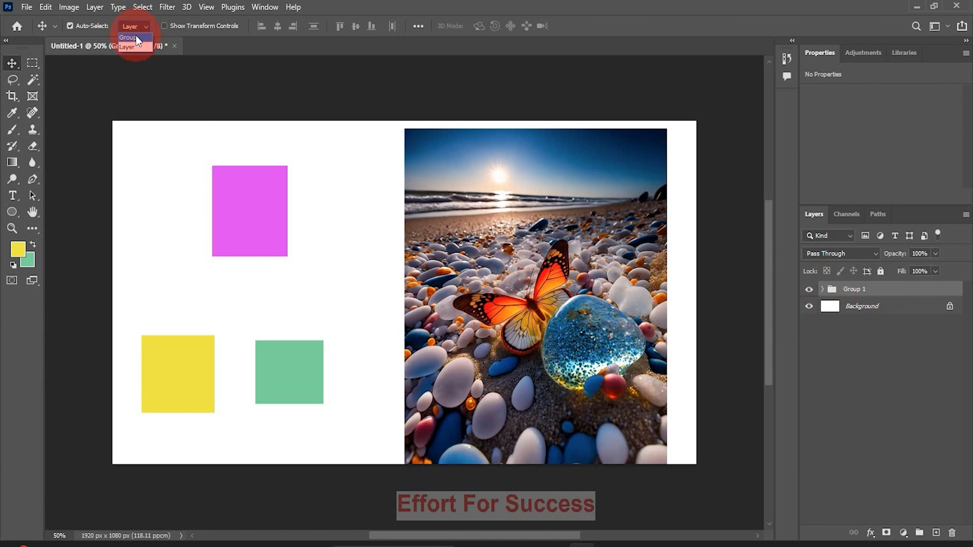
Step: Set Auto-Select to Group, expand Group 1, and move the whole group so the magenta rectangle sits at about X 386, Y 117 px
{"action": "mouse_move", "coordinate": [242, 213]}
{"action": "left_mouse_down"}
{"action": "mouse_move", "coordinate": [310, 213]}
{"action": "mouse_move", "coordinate": [200, 243]}
{"action": "mouse_move", "coordinate": [254, 196]}
{"action": "mouse_move", "coordinate": [291, 234]}
{"action": "mouse_move", "coordinate": [247, 212]}
{"action": "left_mouse_up"}
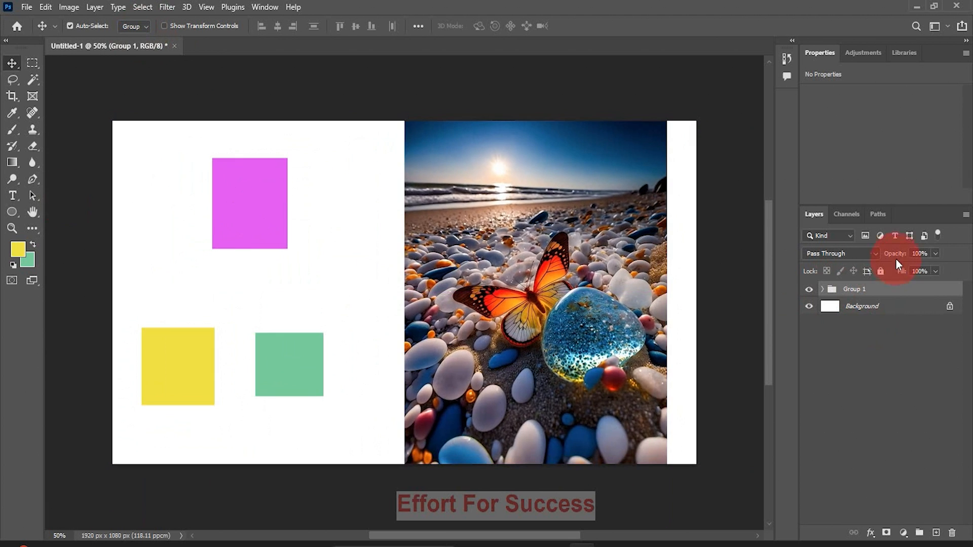
{"action": "left_click", "coordinate": [823, 290]}
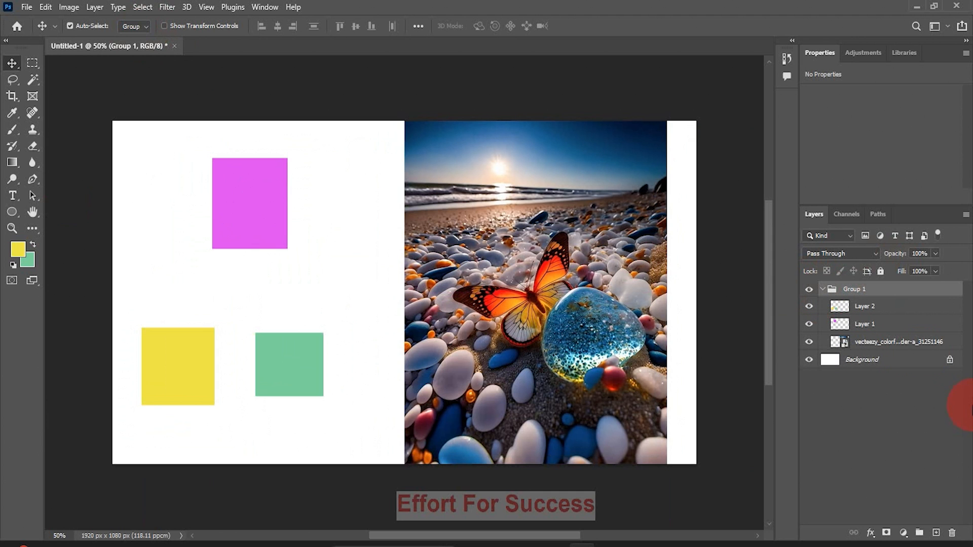
{"action": "left_click", "coordinate": [862, 327]}
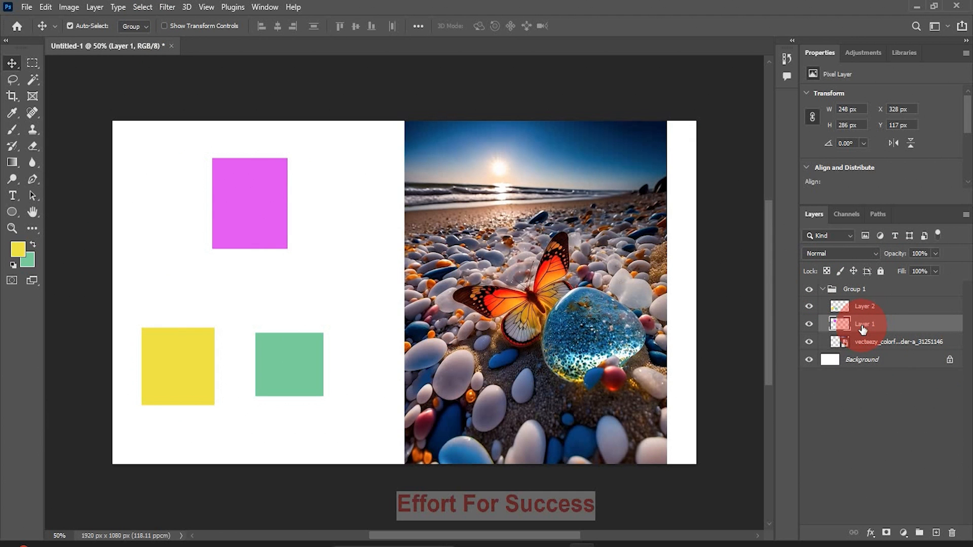
{"action": "mouse_move", "coordinate": [243, 195]}
{"action": "left_mouse_down"}
{"action": "mouse_move", "coordinate": [309, 239]}
{"action": "mouse_move", "coordinate": [295, 156]}
{"action": "mouse_move", "coordinate": [247, 230]}
{"action": "mouse_move", "coordinate": [329, 228]}
{"action": "mouse_move", "coordinate": [193, 172]}
{"action": "mouse_move", "coordinate": [193, 213]}
{"action": "mouse_move", "coordinate": [230, 177]}
{"action": "mouse_move", "coordinate": [219, 185]}
{"action": "mouse_move", "coordinate": [260, 192]}
{"action": "left_mouse_up"}
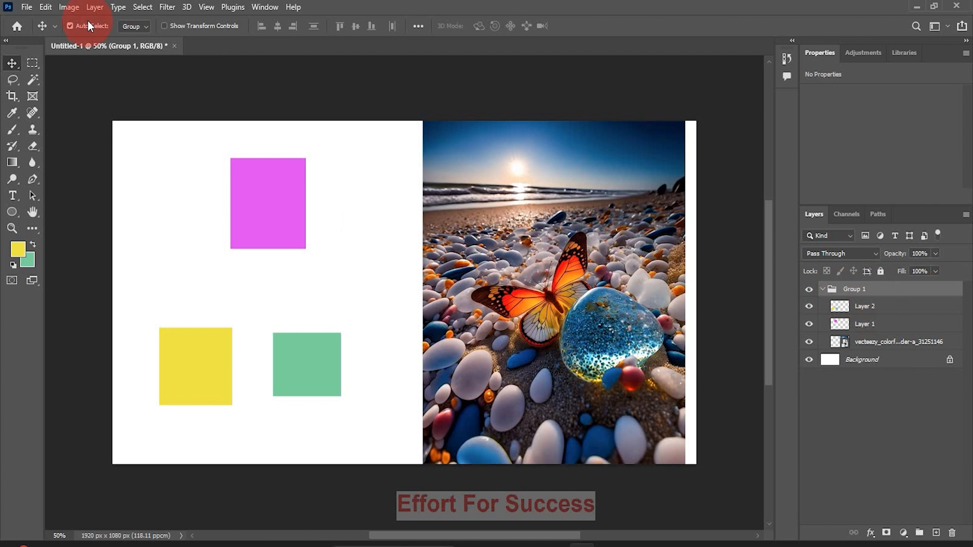
Step: Set Auto-Select to Layer and move the magenta rectangle to about X 328, Y 195 px and Layer 2 to about X 227, Y 669 px
{"action": "left_click", "coordinate": [147, 27]}
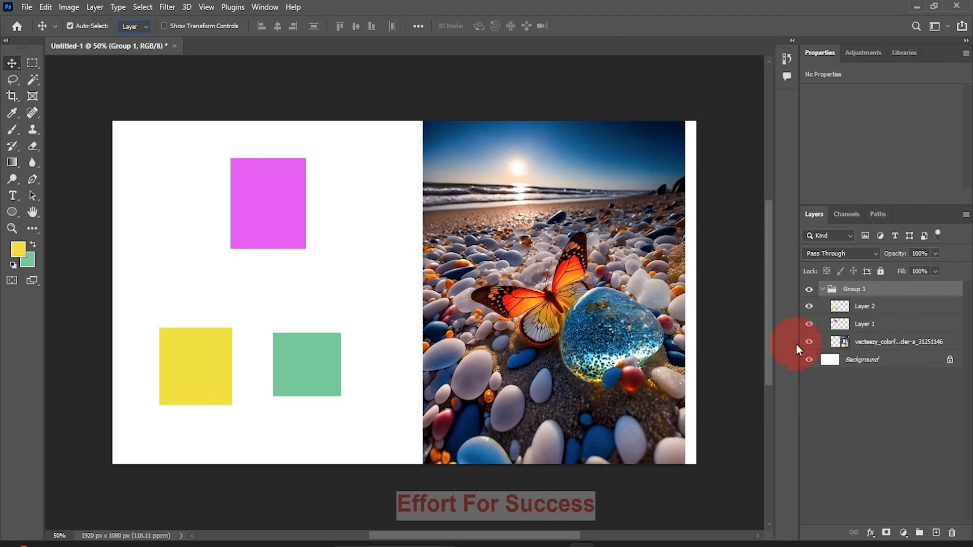
{"action": "left_click", "coordinate": [884, 330]}
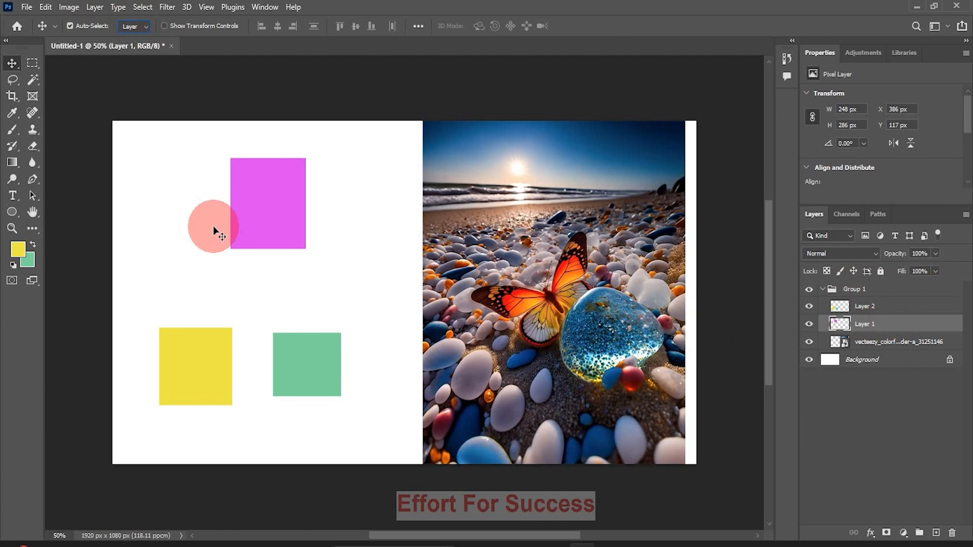
{"action": "left_click_drag", "start_coordinate": [252, 211], "coordinate": [258, 269]}
{"action": "left_click_drag", "start_coordinate": [308, 384], "coordinate": [353, 385]}
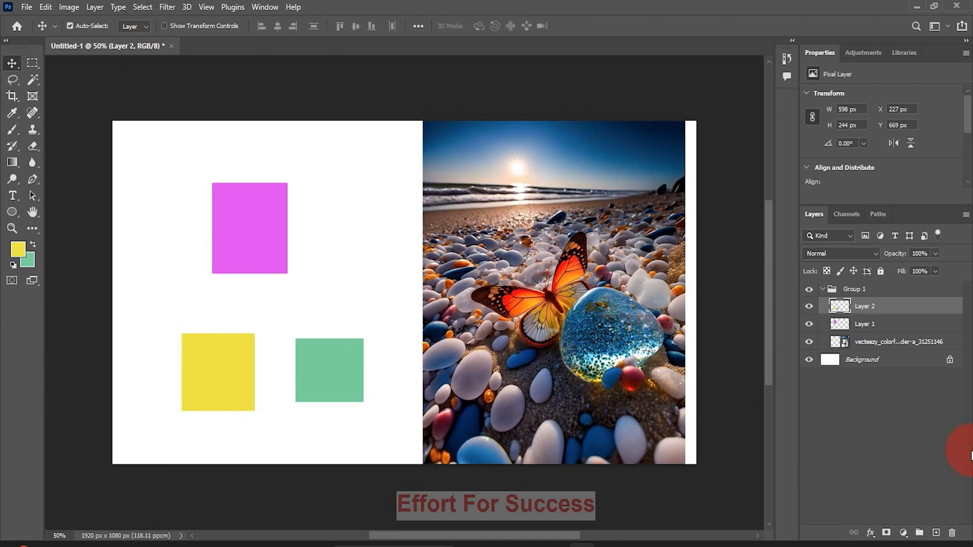
Step: Delete only the group container of Group 1, keeping its three layers
{"action": "left_click", "coordinate": [902, 290]}
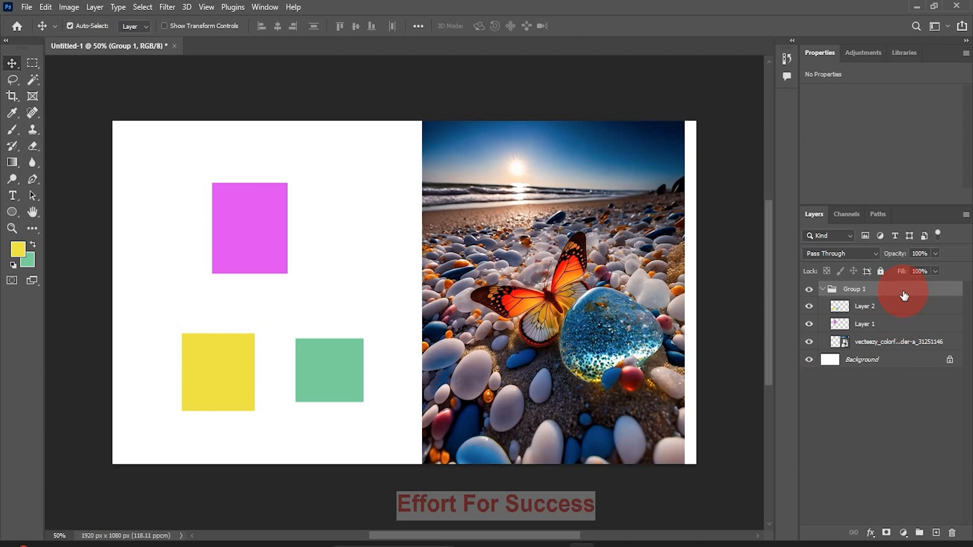
{"action": "left_click", "coordinate": [965, 215]}
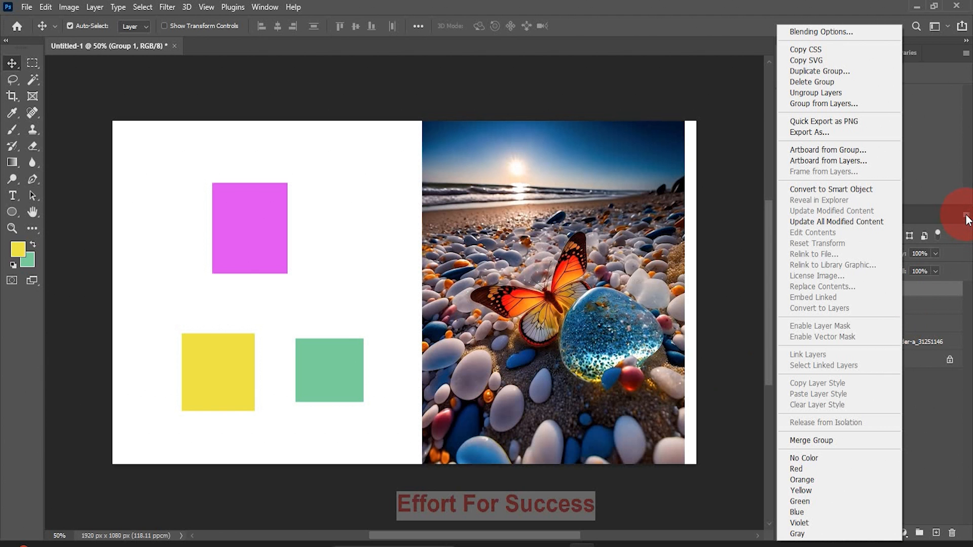
{"action": "left_click", "coordinate": [816, 84]}
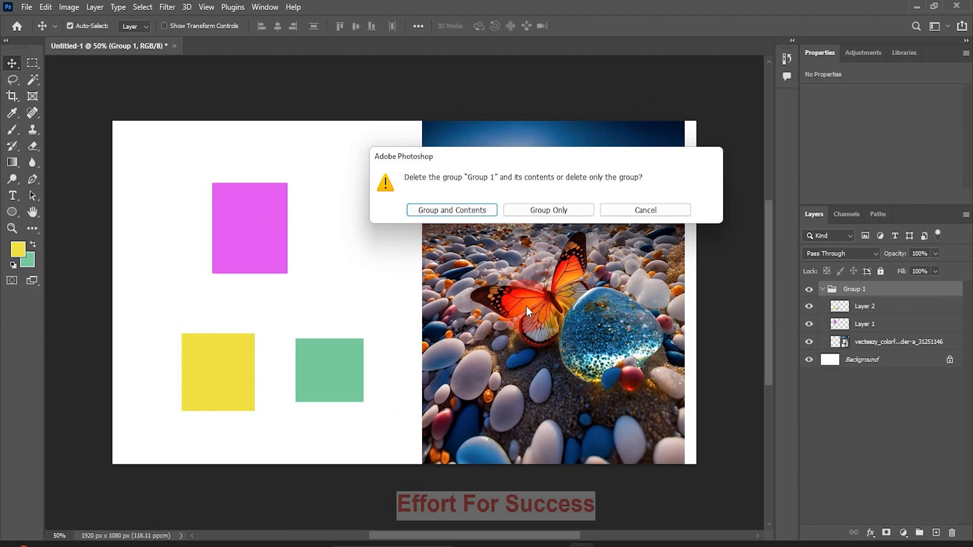
{"action": "left_click", "coordinate": [569, 209]}
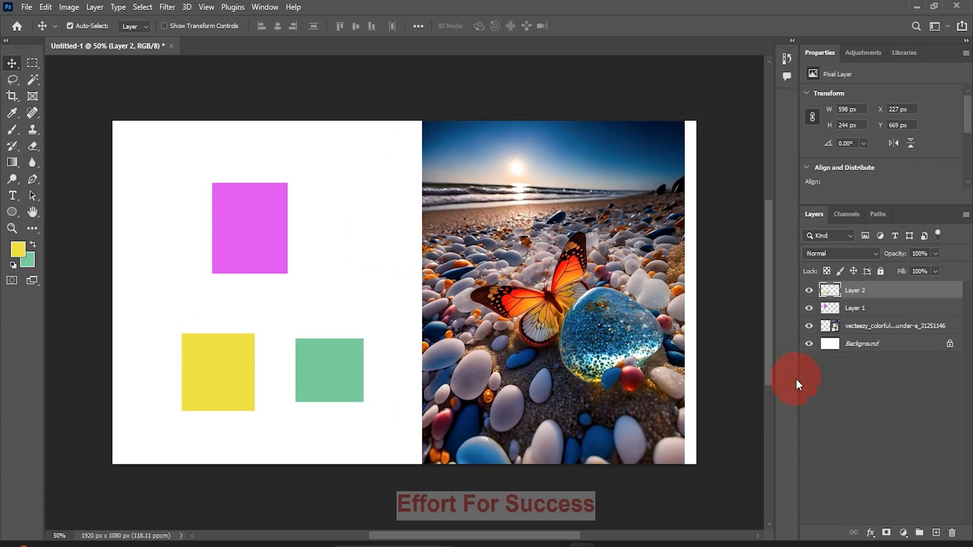
Step: Turn on Show Transform Controls and scale the magenta rectangle proportionally to about 126.62%
{"action": "left_click", "coordinate": [289, 242]}
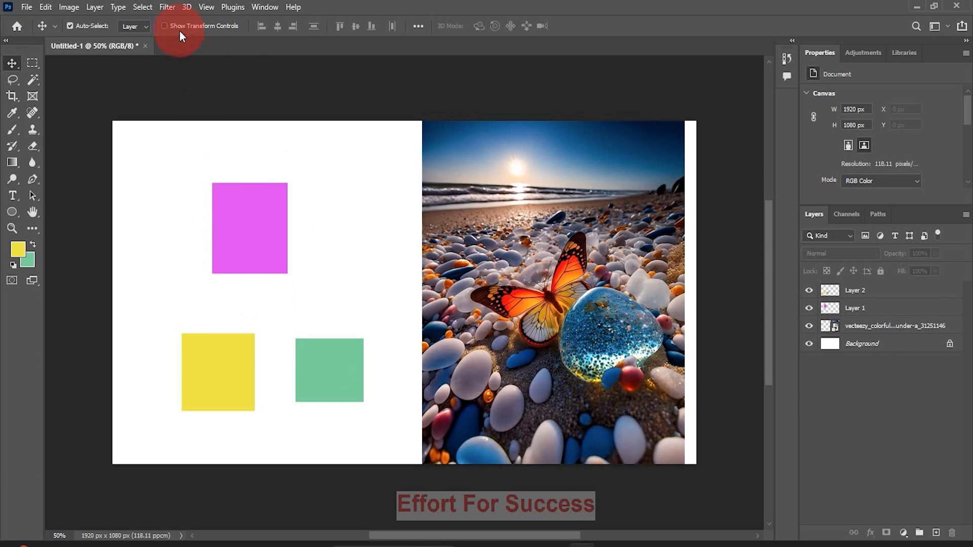
{"action": "left_click", "coordinate": [164, 26]}
{"action": "left_click", "coordinate": [264, 222]}
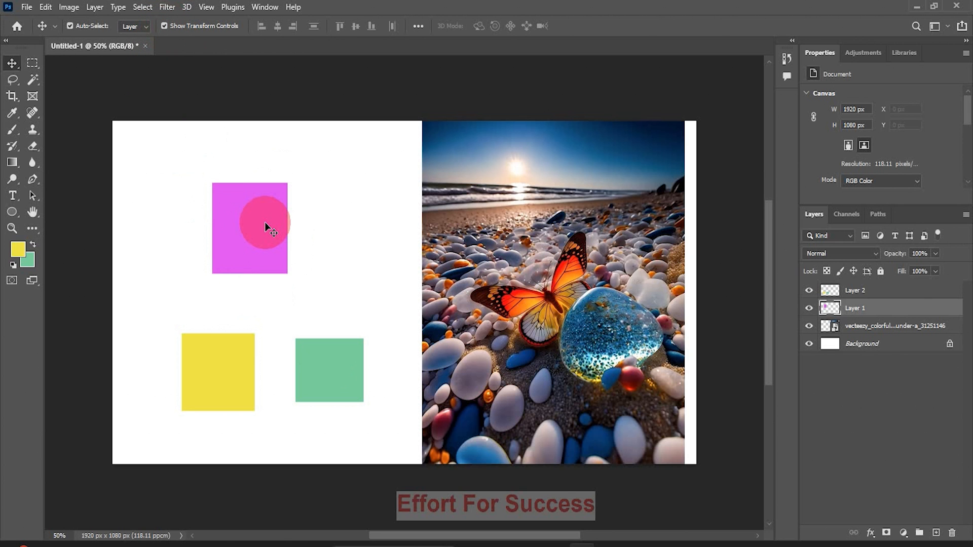
{"action": "left_click", "coordinate": [290, 227]}
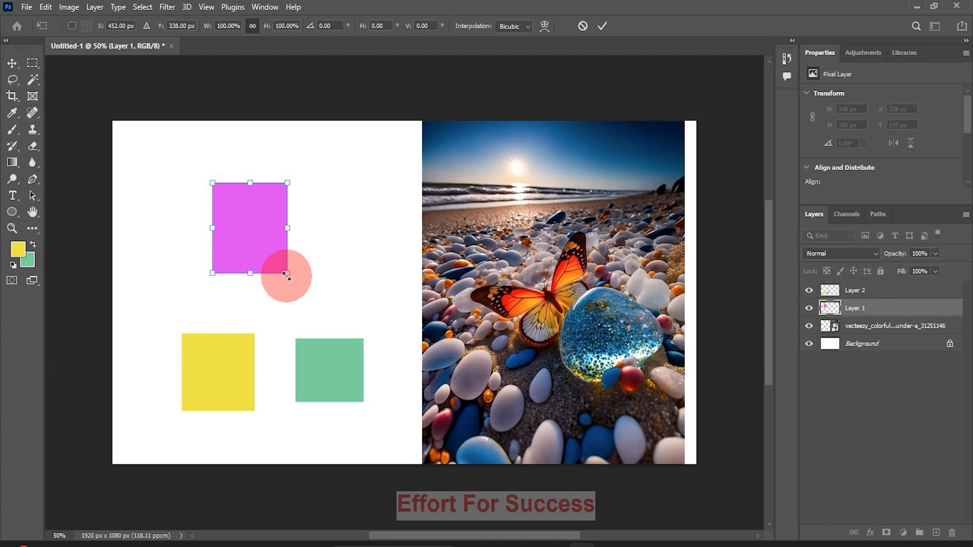
{"action": "left_click_drag", "start_coordinate": [288, 228], "coordinate": [326, 238]}
{"action": "left_click_drag", "start_coordinate": [328, 298], "coordinate": [322, 261]}
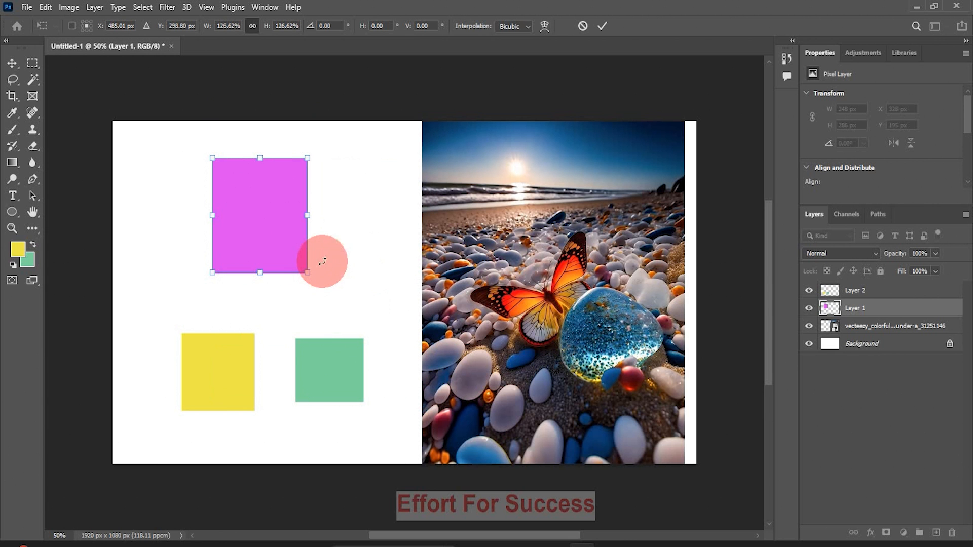
{"action": "key", "text": "Return"}
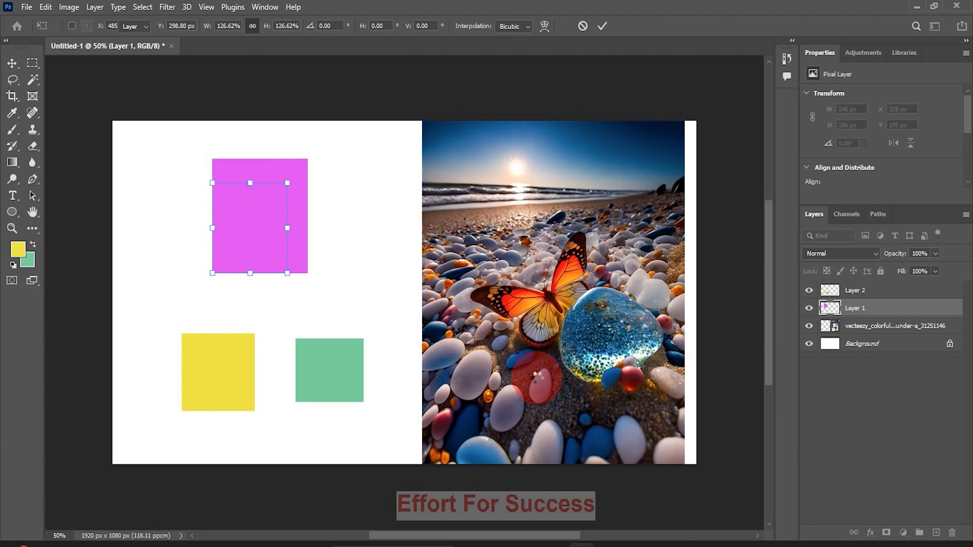
Step: Scale the beach image proportionally down to about 446 × 558 px and place it at about X 904, Y 137 px
{"action": "left_click", "coordinate": [537, 377]}
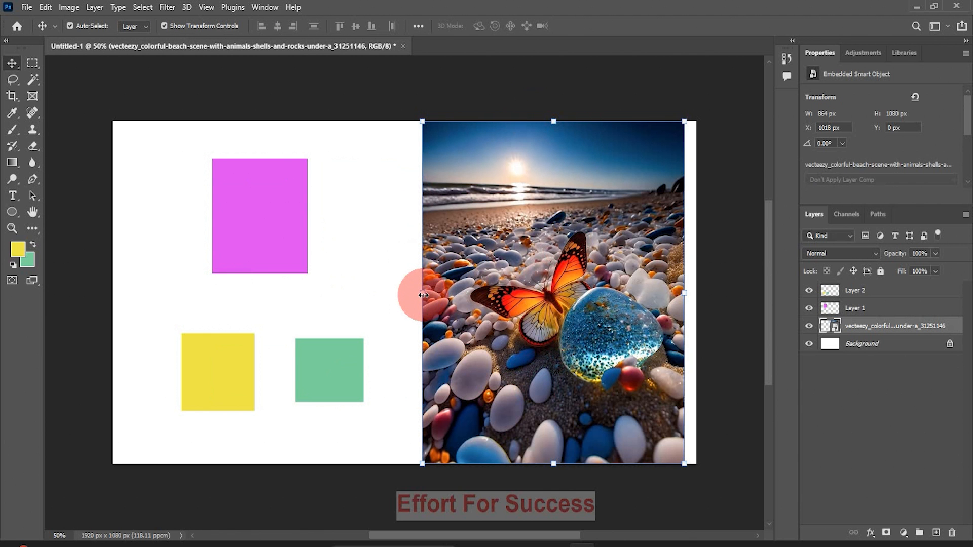
{"action": "left_click_drag", "start_coordinate": [422, 295], "coordinate": [549, 264]}
{"action": "left_click_drag", "start_coordinate": [589, 292], "coordinate": [426, 244]}
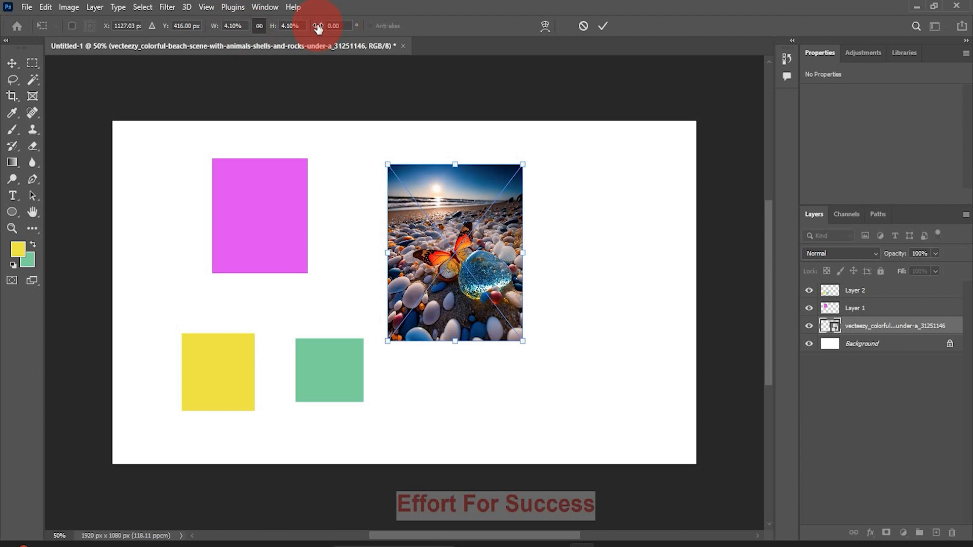
Step: Rotate the beach image freehand to about 13.35° and set its rotation angle to 45°
{"action": "left_click", "coordinate": [337, 28]}
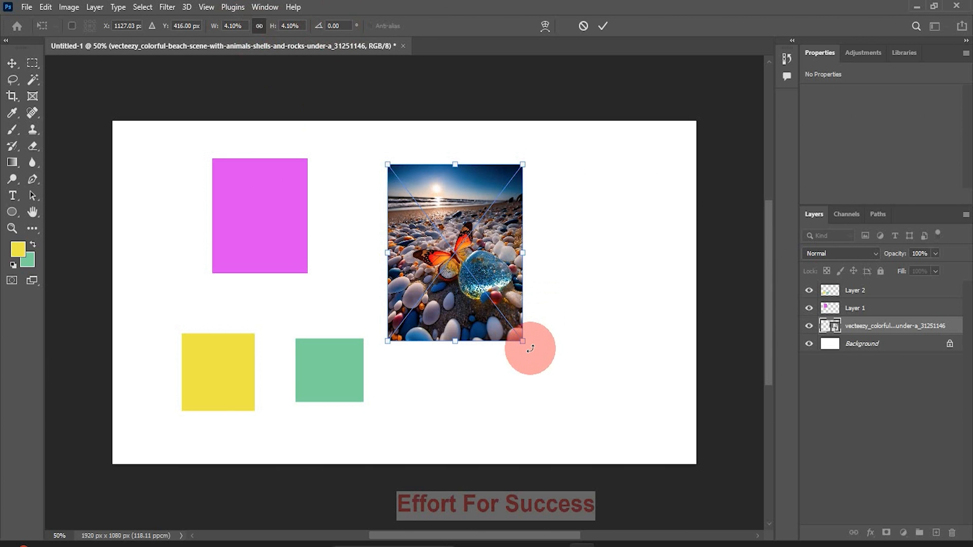
{"action": "left_click_drag", "start_coordinate": [530, 348], "coordinate": [502, 353]}
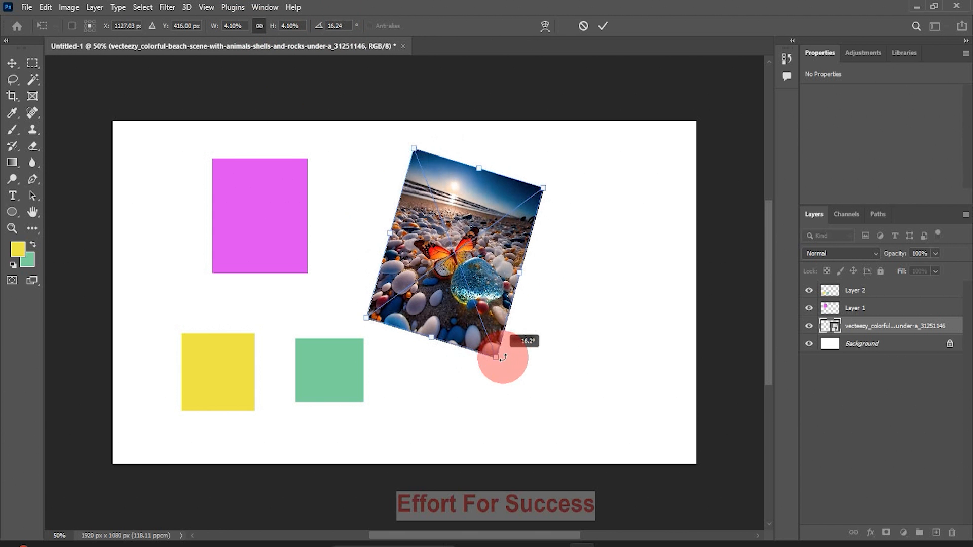
{"action": "double_click", "coordinate": [334, 26]}
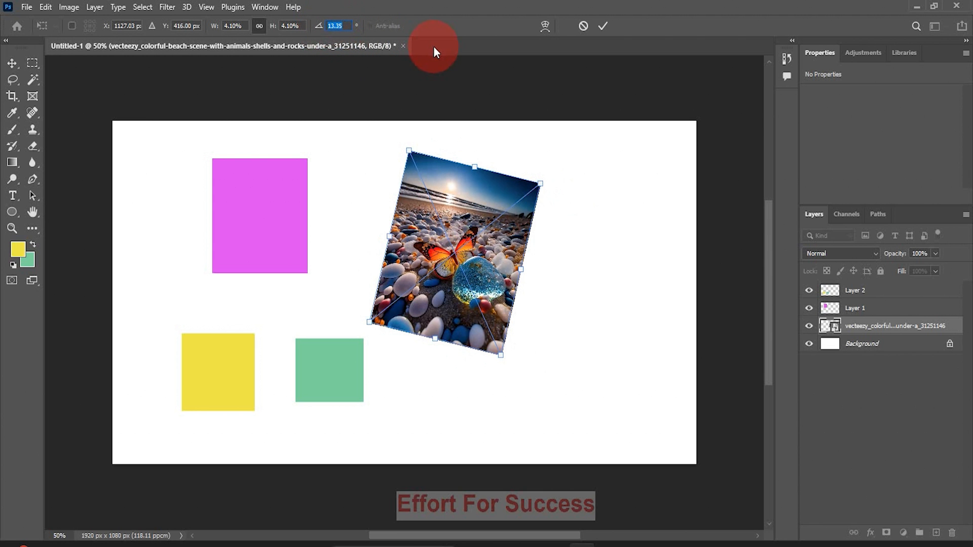
{"action": "type", "text": "45"}
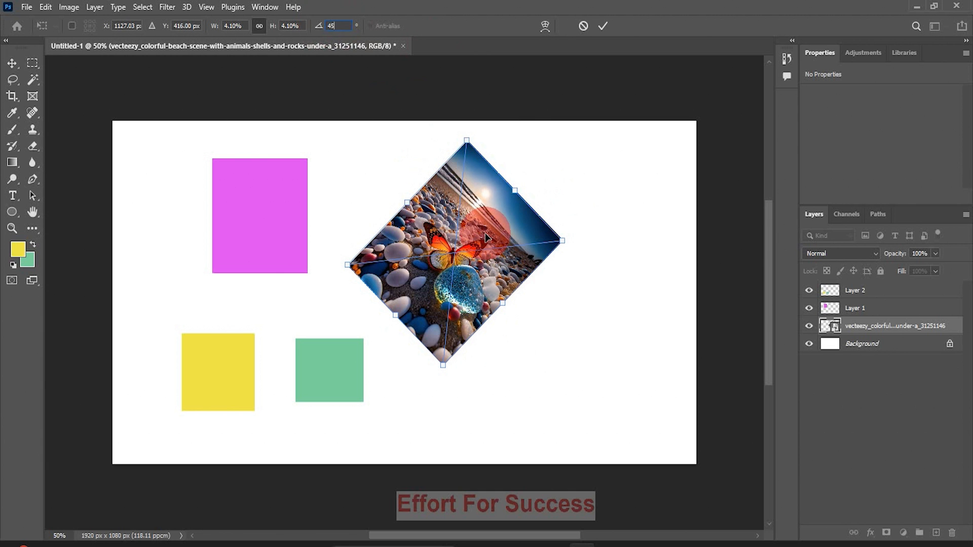
Step: Set the beach image's rotation angle to 0° and apply the transform
{"action": "key", "text": "BackSpace"}
{"action": "key", "text": "BackSpace"}
{"action": "type", "text": "0"}
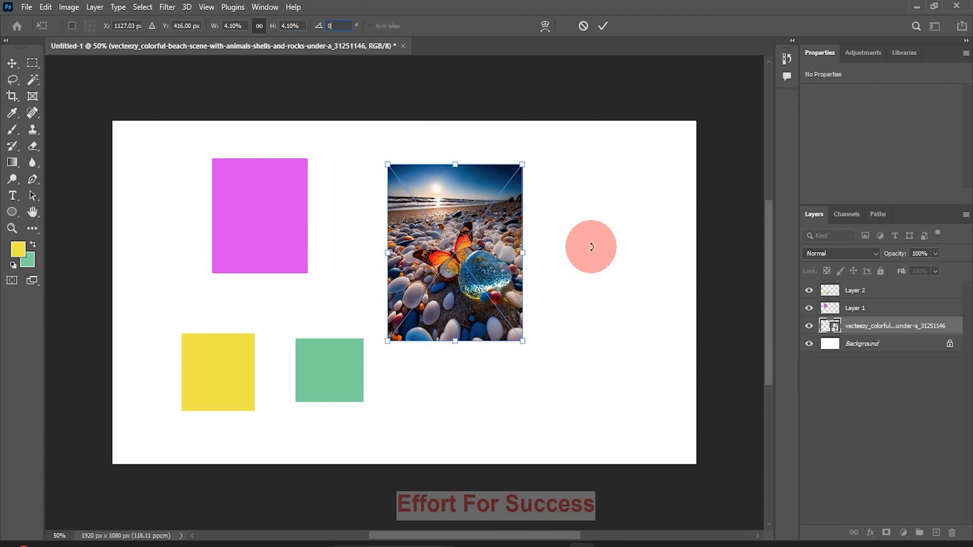
{"action": "key", "text": "Return"}
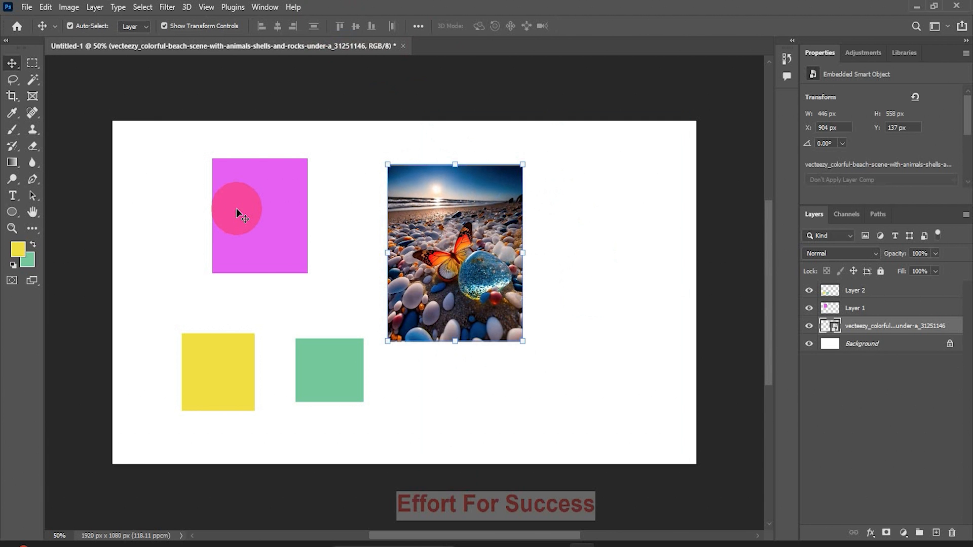
Step: Free-transform the magenta rectangle, rotating it to about 0.75° and stretching it wider and slightly taller
{"action": "left_click", "coordinate": [236, 208]}
{"action": "key", "text": "ctrl+t"}
{"action": "left_click_drag", "start_coordinate": [315, 278], "coordinate": [336, 221]}
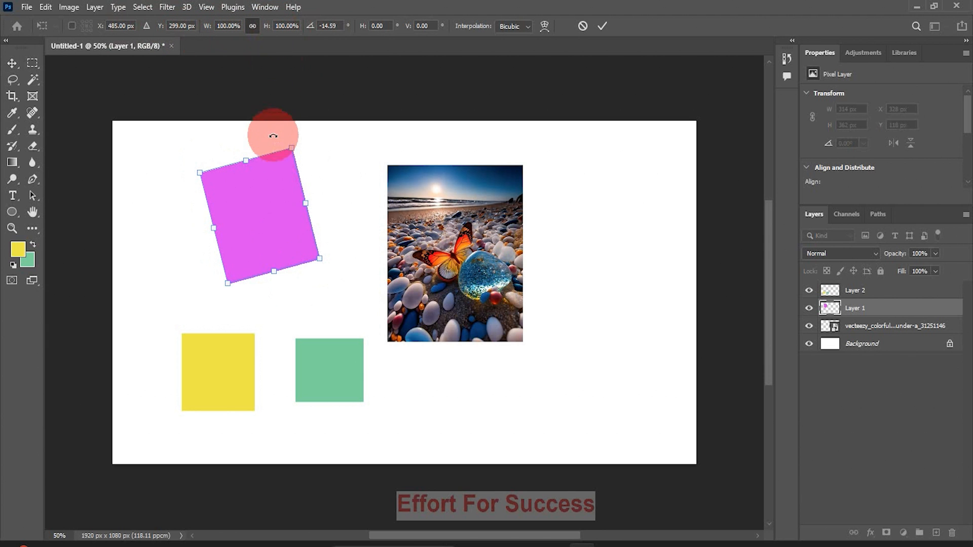
{"action": "left_click_drag", "start_coordinate": [272, 137], "coordinate": [293, 145]}
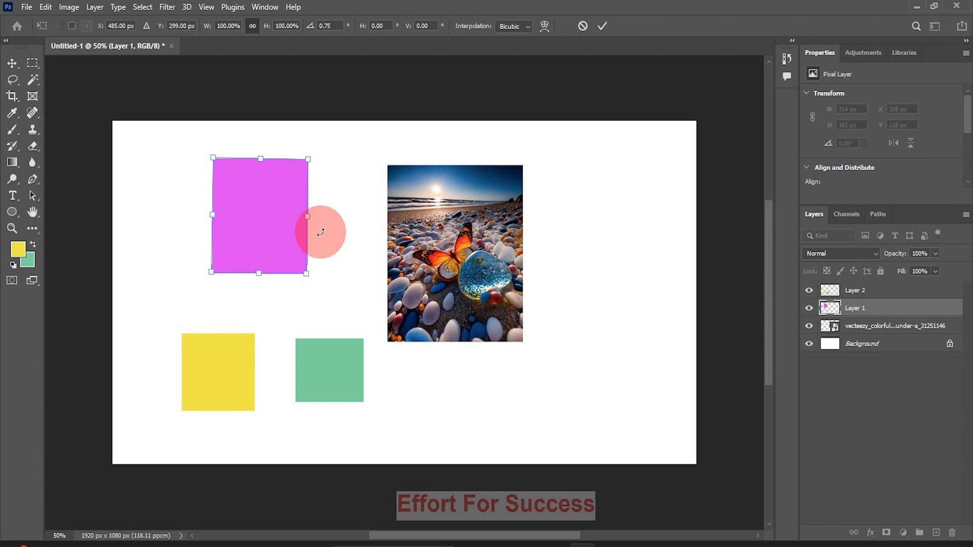
{"action": "left_click_drag", "start_coordinate": [315, 216], "coordinate": [577, 241]}
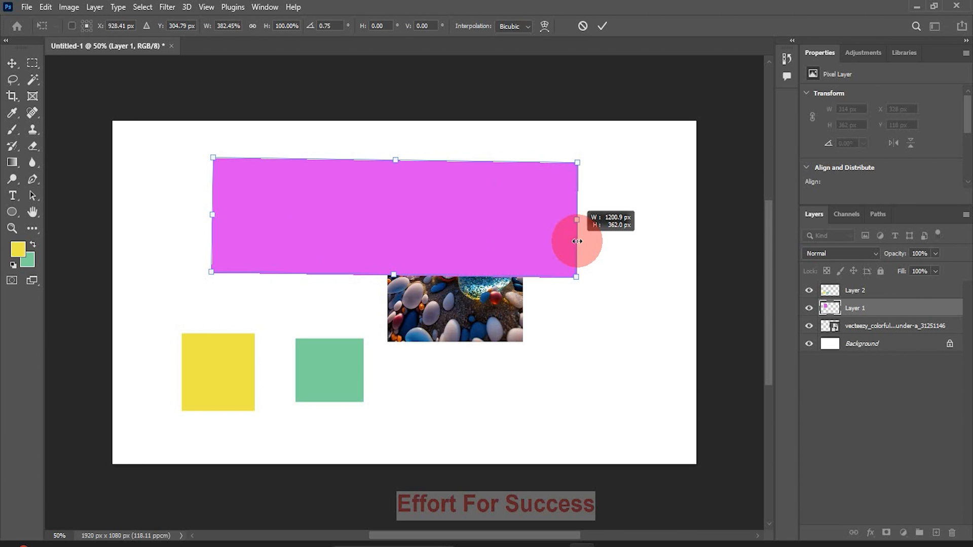
{"action": "mouse_move", "coordinate": [393, 274]}
{"action": "left_mouse_down"}
{"action": "mouse_move", "coordinate": [385, 327]}
{"action": "mouse_move", "coordinate": [386, 223]}
{"action": "mouse_move", "coordinate": [398, 257]}
{"action": "mouse_move", "coordinate": [393, 304]}
{"action": "mouse_move", "coordinate": [394, 282]}
{"action": "left_mouse_up"}
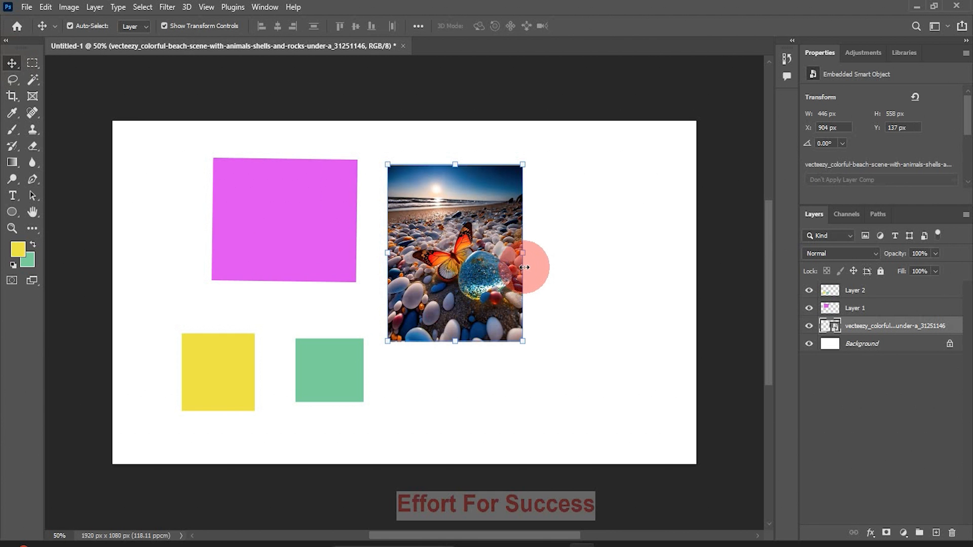
Step: Try stretching only the beach image's width to about 7.61%, undo both stretches and close the transform
{"action": "left_click_drag", "start_coordinate": [521, 266], "coordinate": [640, 266]}
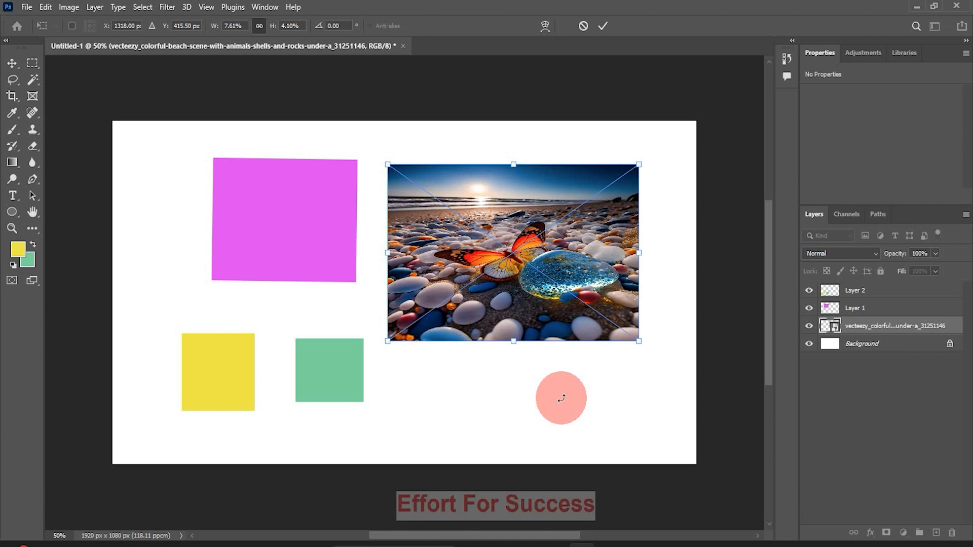
{"action": "key", "text": "ctrl+z"}
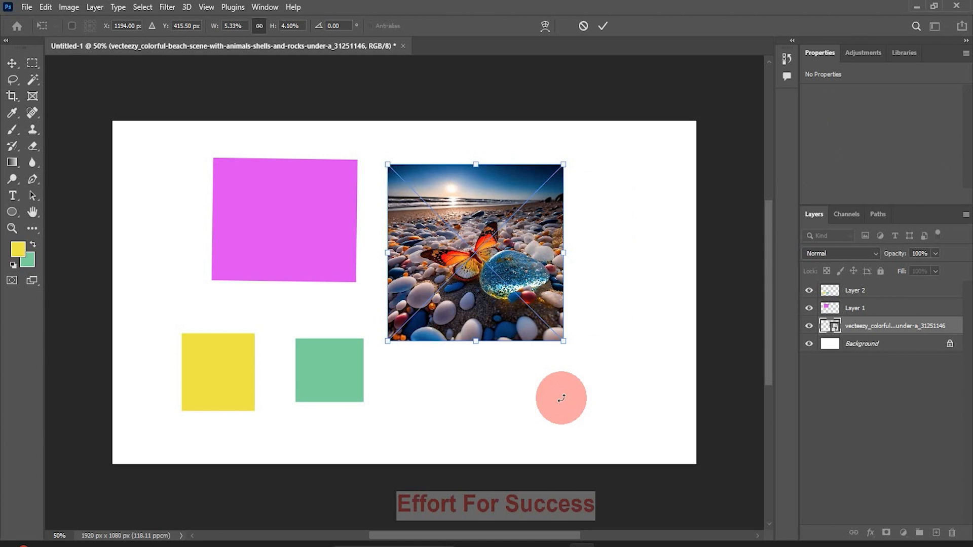
{"action": "key", "text": "ctrl+z"}
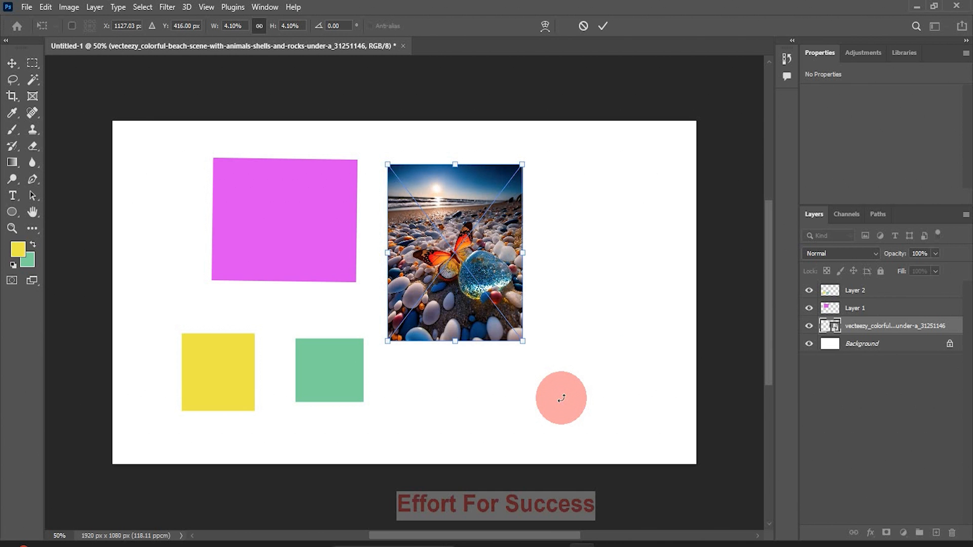
{"action": "key", "text": "Return"}
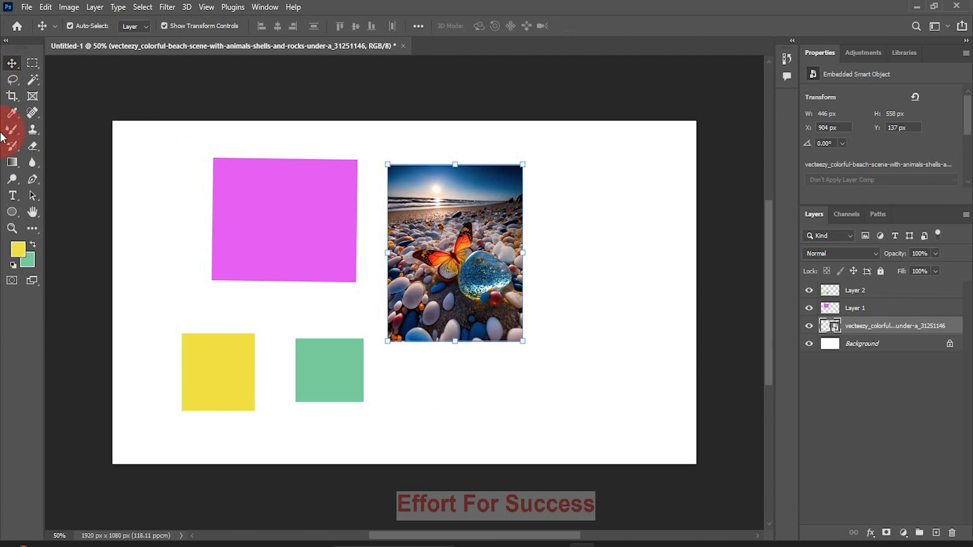
Step: With the Clone Stamp tool active, move the magenta rectangle to about X 165 px, Y 92 px, and return to the Move tool
{"action": "left_click", "coordinate": [35, 130]}
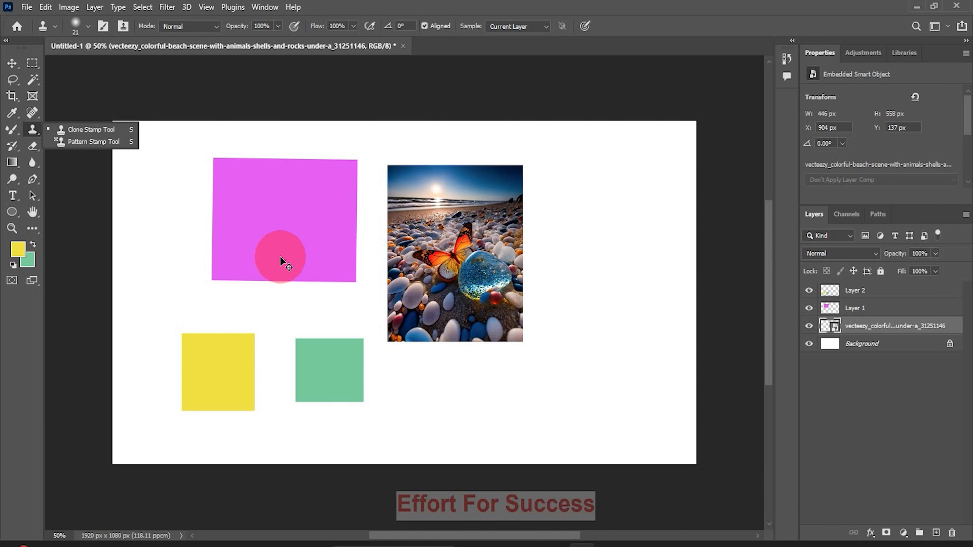
{"action": "left_click_drag", "start_coordinate": [283, 233], "coordinate": [238, 220]}
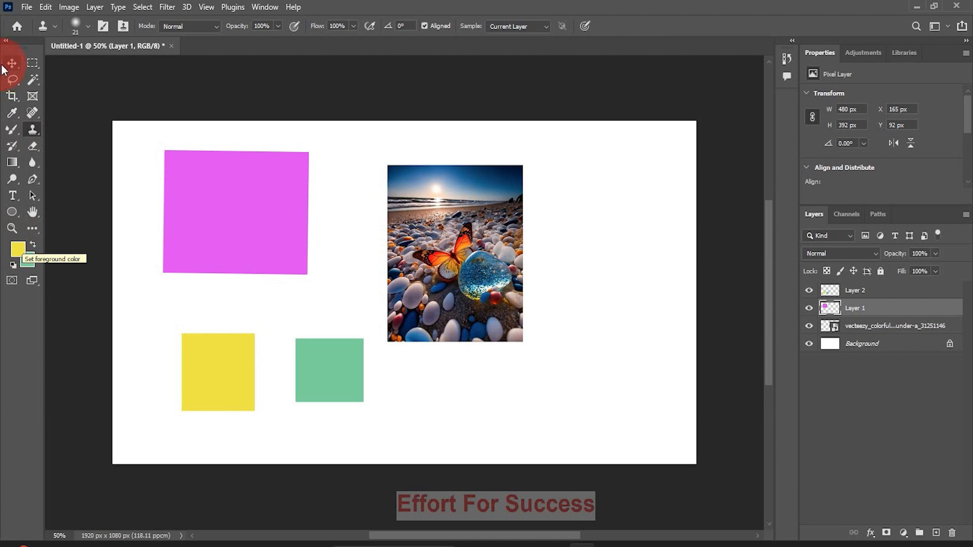
{"action": "left_click", "coordinate": [10, 64]}
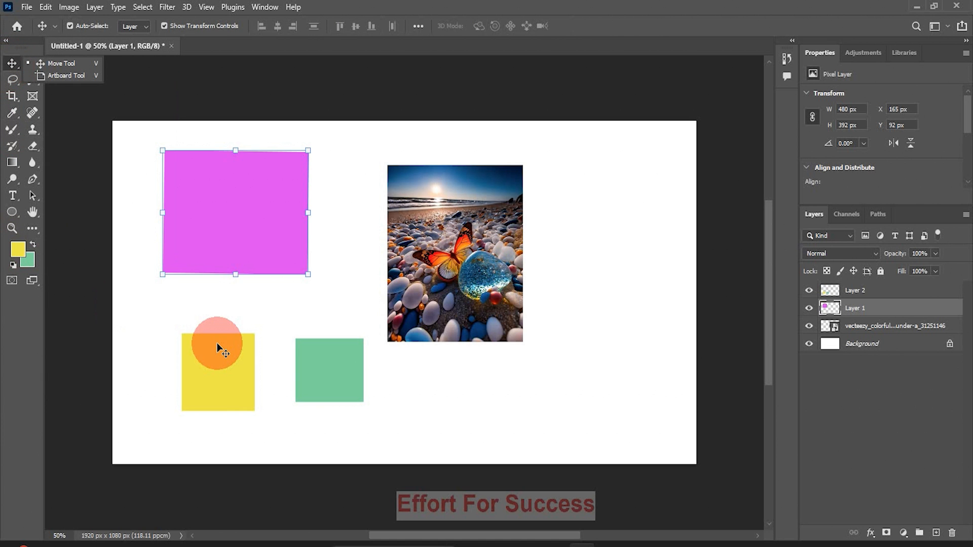
{"action": "left_click", "coordinate": [217, 343]}
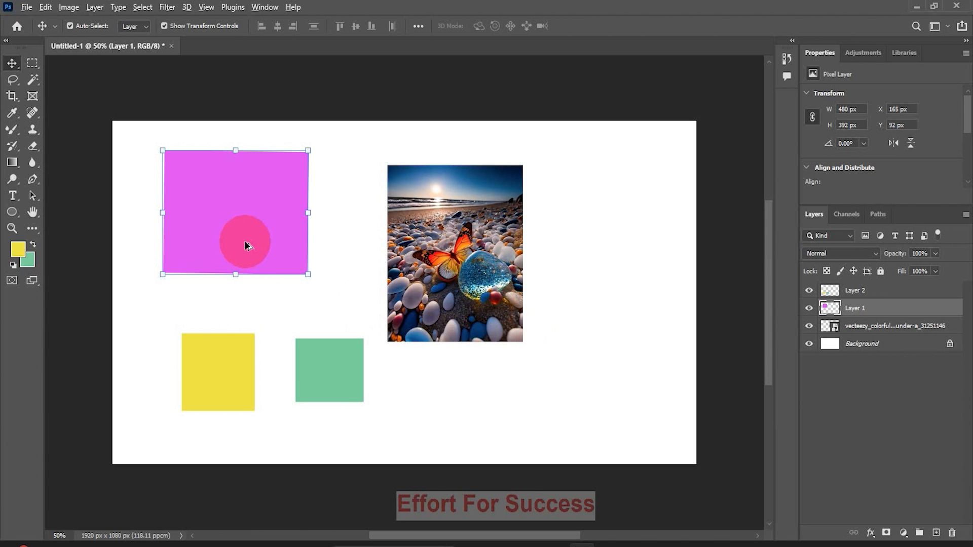
Step: Duplicate the yellow and green squares to about X 1157 px, Y 745 px, and the beach image to about X 1386 px, Y 129 px
{"action": "left_click_drag", "start_coordinate": [325, 395], "coordinate": [609, 412]}
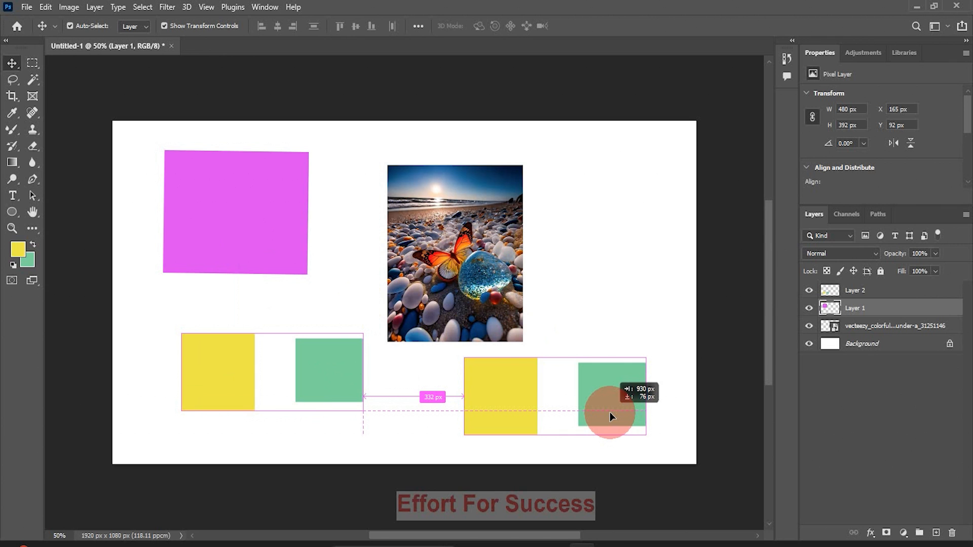
{"action": "left_click_drag", "start_coordinate": [609, 412], "coordinate": [609, 412]}
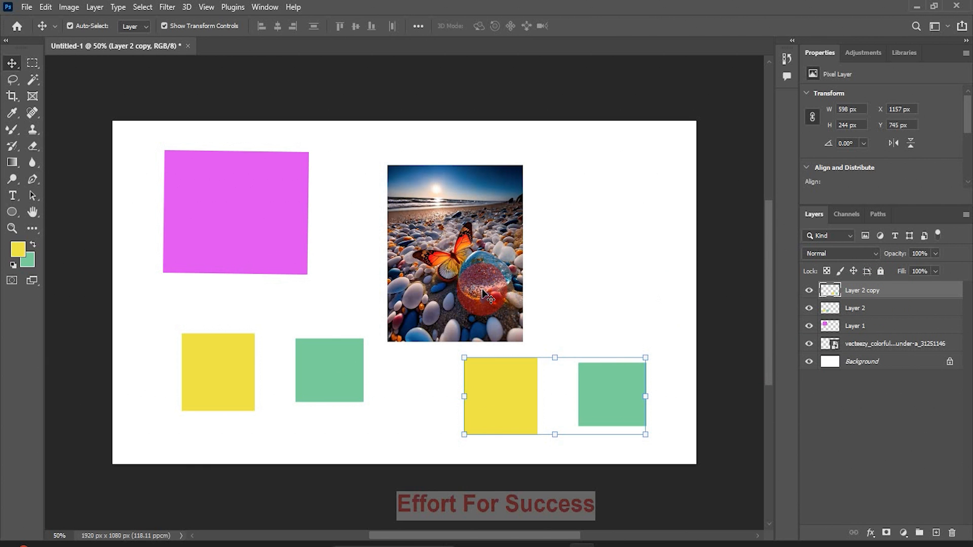
{"action": "left_click_drag", "start_coordinate": [483, 293], "coordinate": [630, 290]}
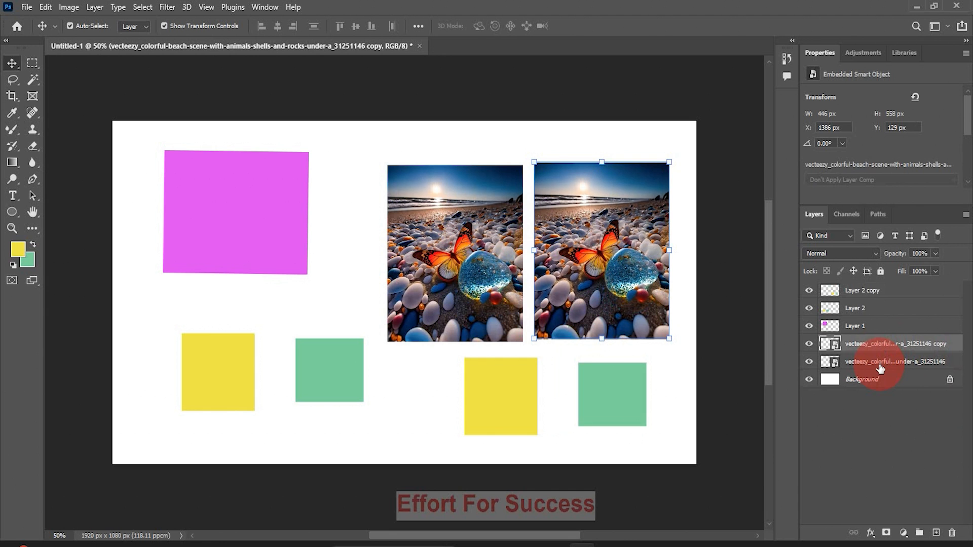
Step: Select Layer 2 copy, Layer 2 and Layer 1 together and show the full set of align and distribute options
{"action": "left_click", "coordinate": [876, 294]}
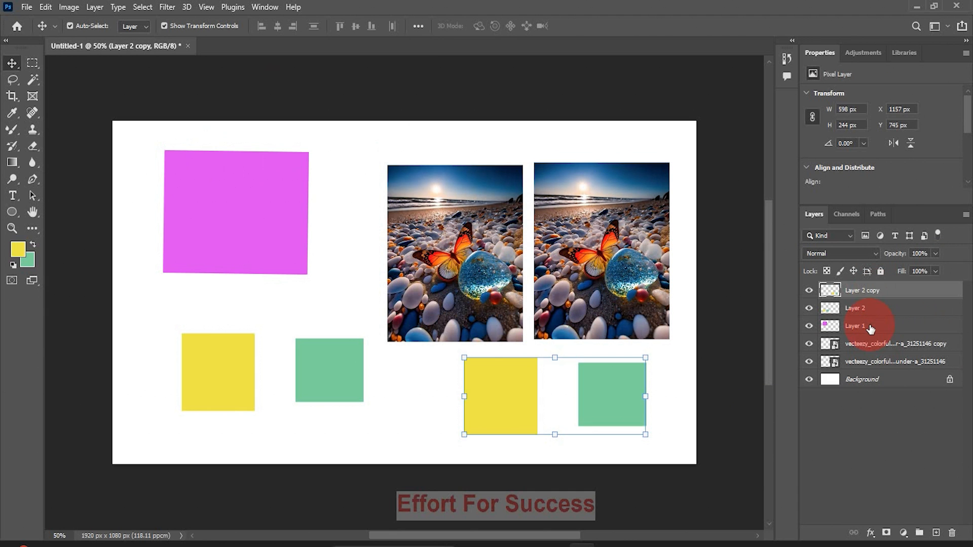
{"action": "left_click", "coordinate": [871, 327], "text": "shift"}
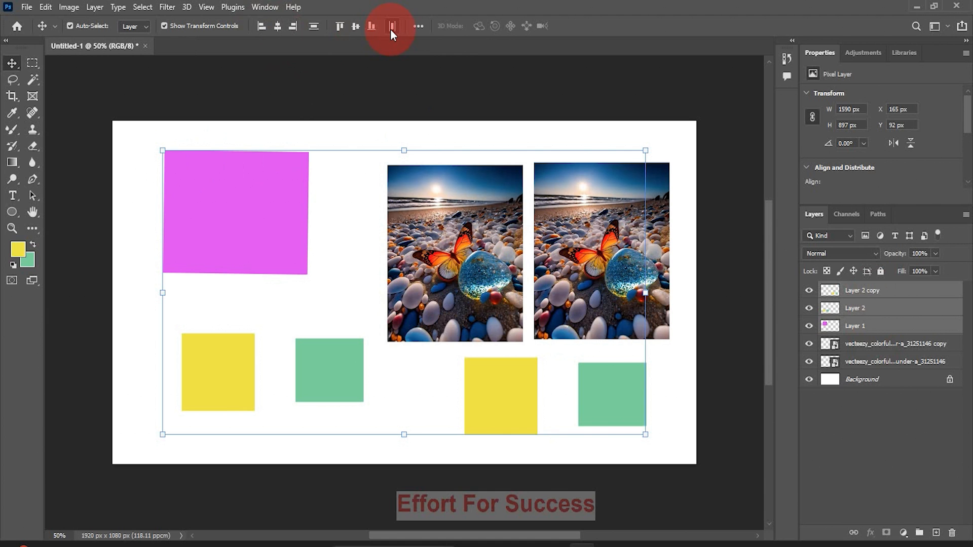
{"action": "left_click", "coordinate": [419, 27]}
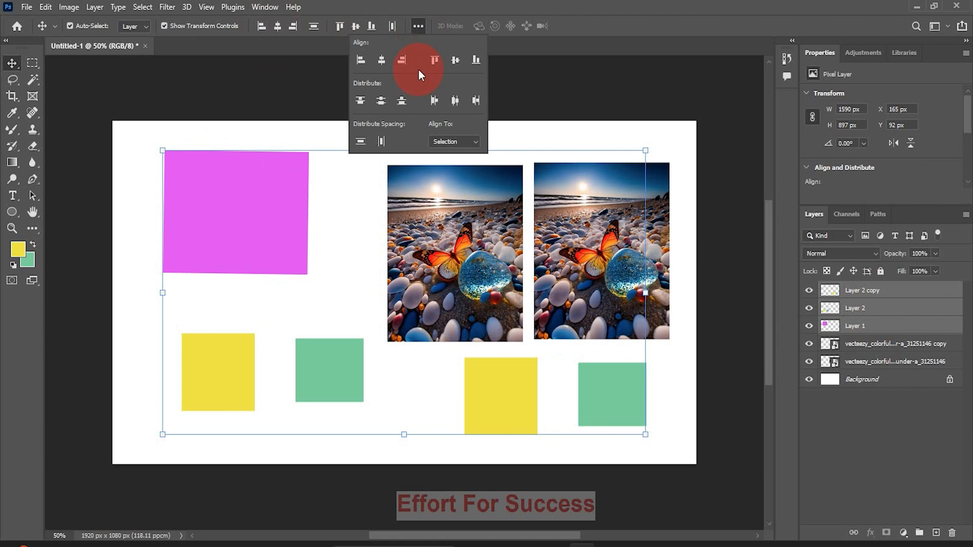